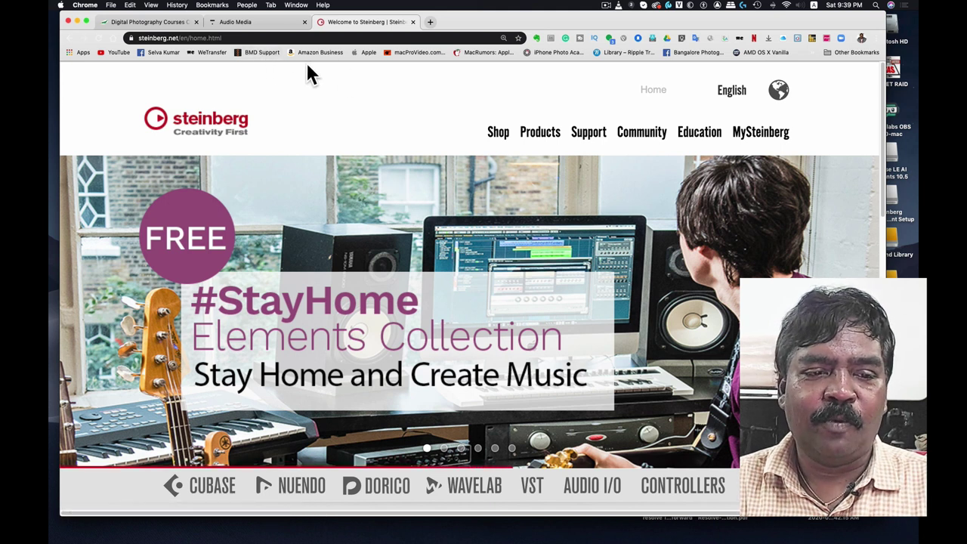
Step: Open the #StayHome Elements Collection offer on the Steinberg site and accept its cookies
left_click(452, 260)
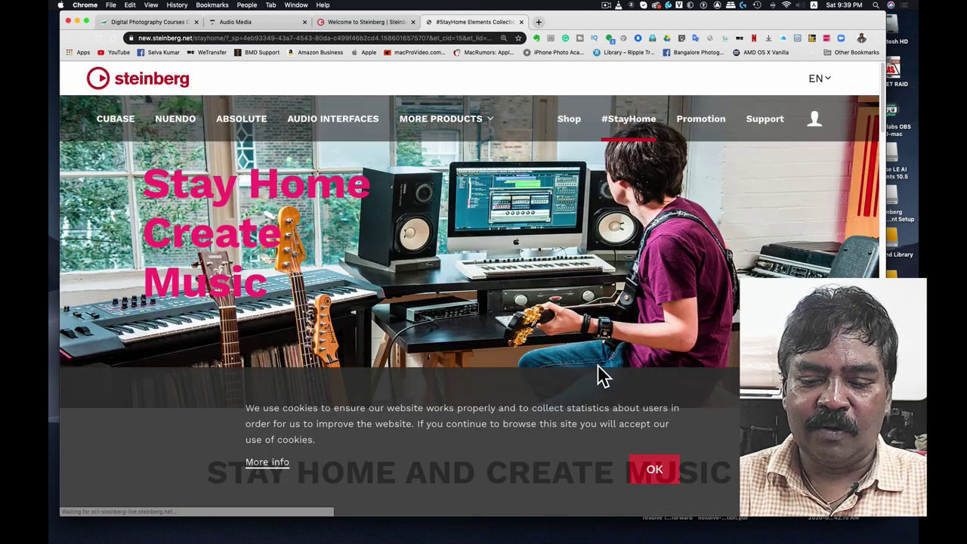
left_click(650, 476)
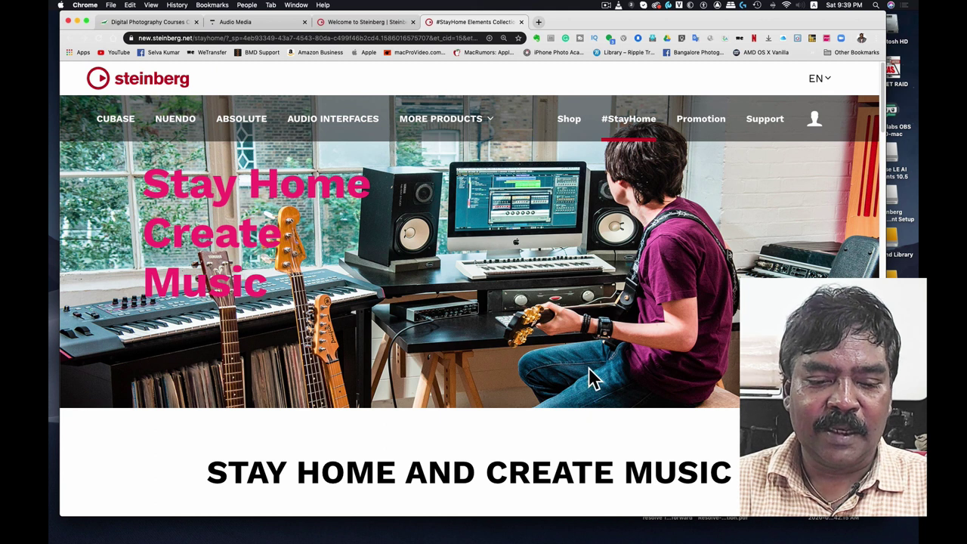
Step: Read through the offer's description, included products, terms and deinstallation disclaimer
scroll(589, 367, "down", 3)
scroll(589, 367, "down", 3)
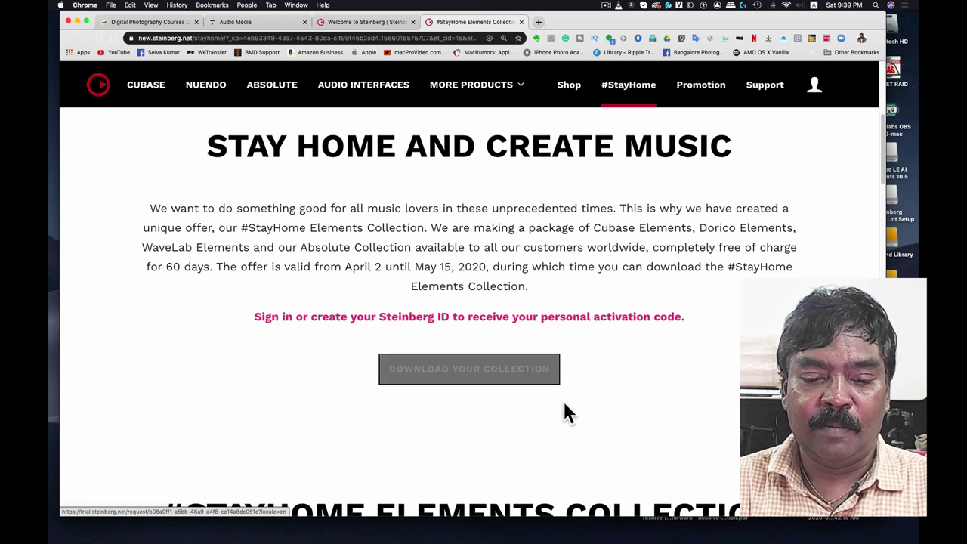
scroll(565, 405, "down", 2)
scroll(567, 408, "down", 3)
scroll(565, 408, "down", 3)
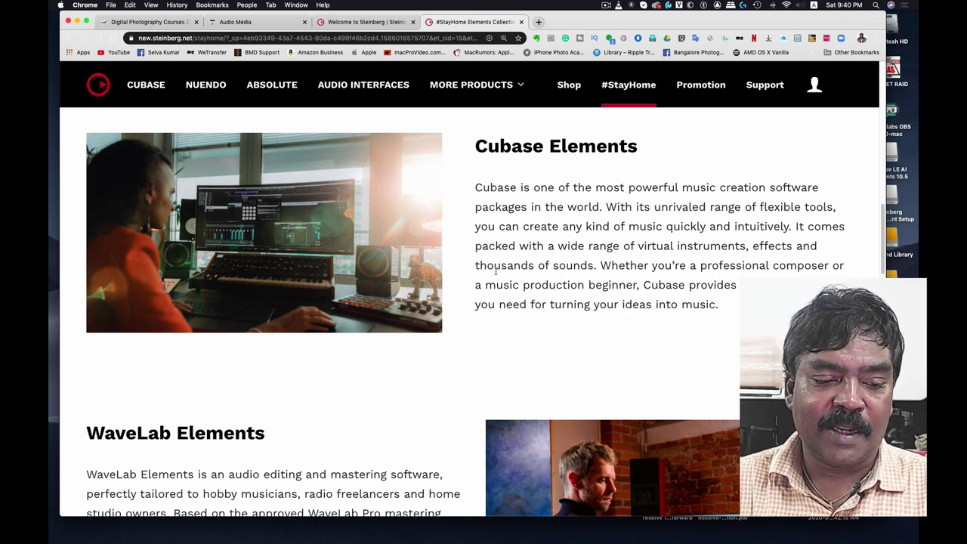
scroll(496, 272, "down", 5)
scroll(497, 281, "up", 2)
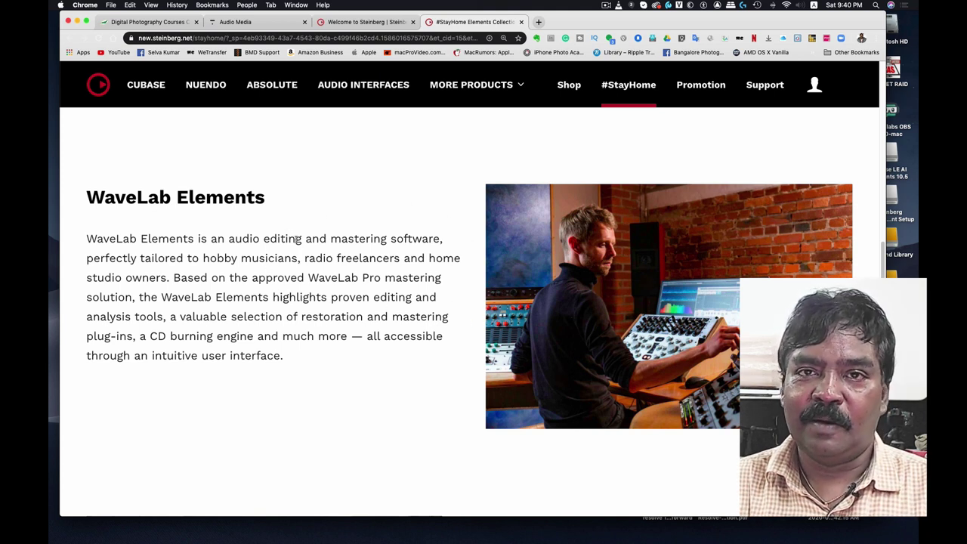
scroll(325, 260, "down", 3)
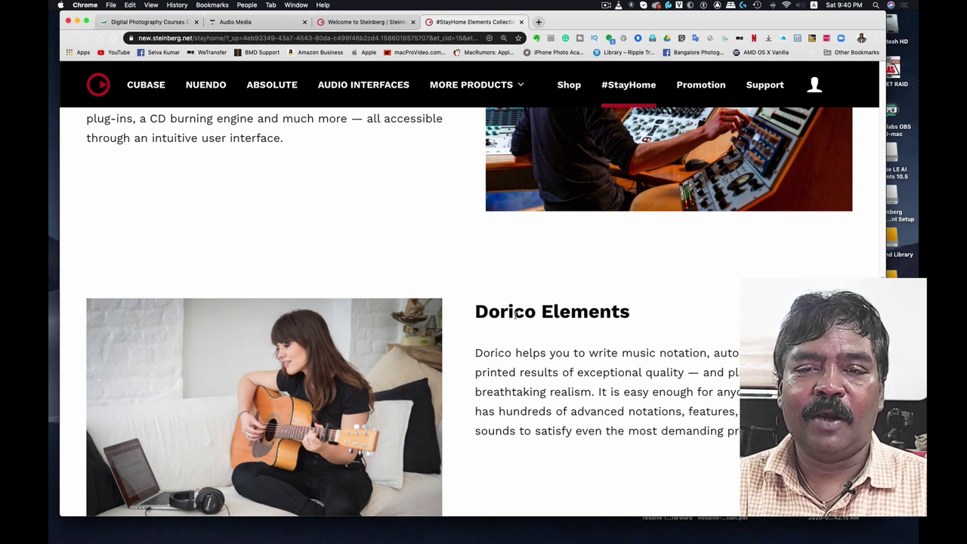
scroll(517, 321, "down", 10)
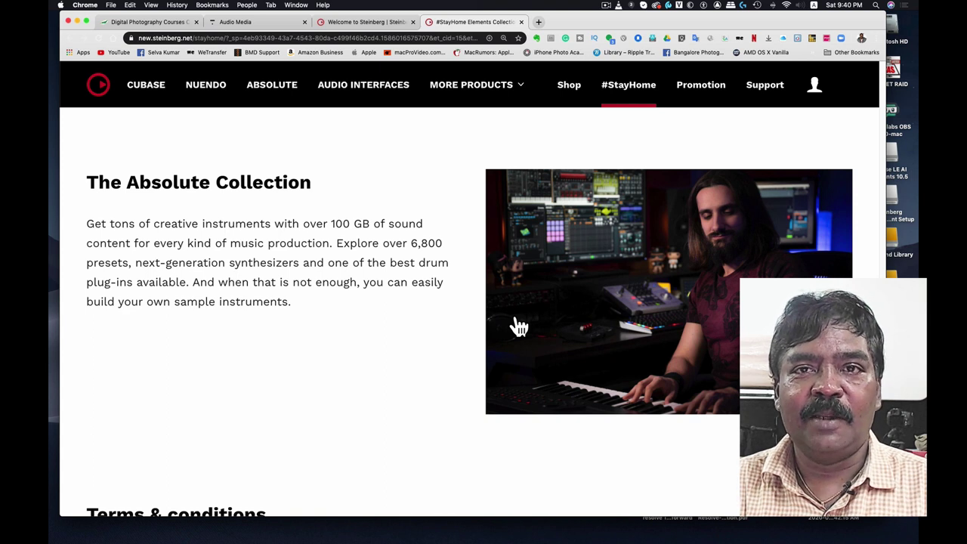
scroll(559, 352, "down", 5)
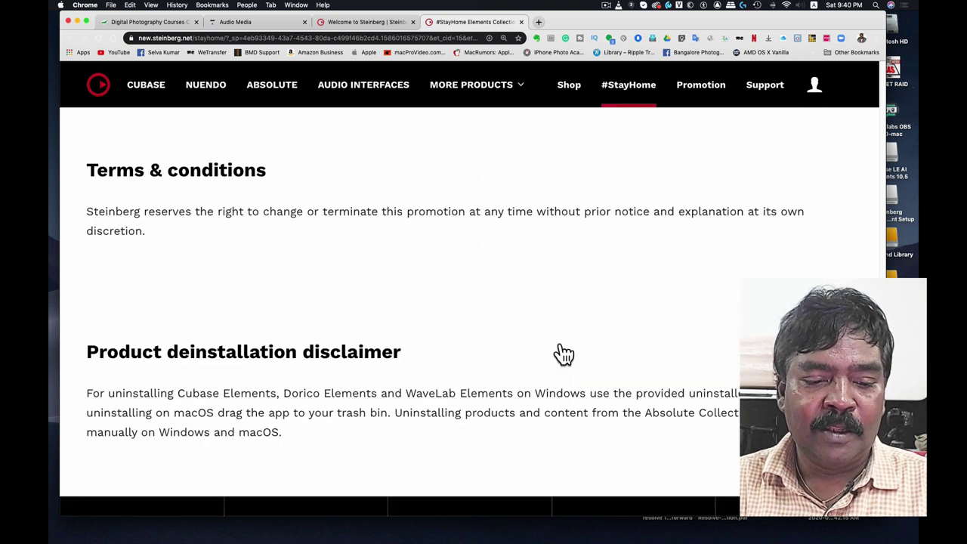
scroll(563, 353, "up", 3)
scroll(563, 352, "up", 15)
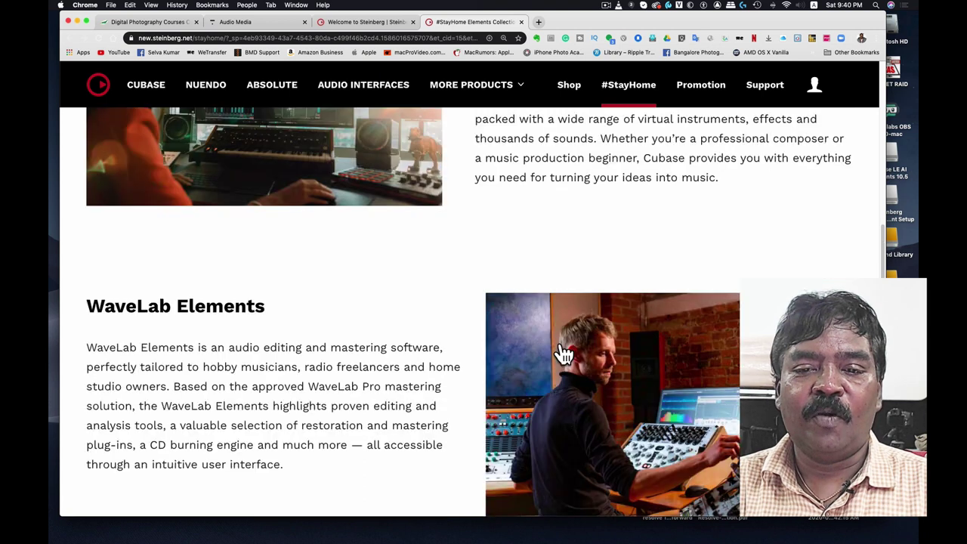
scroll(564, 353, "up", 2)
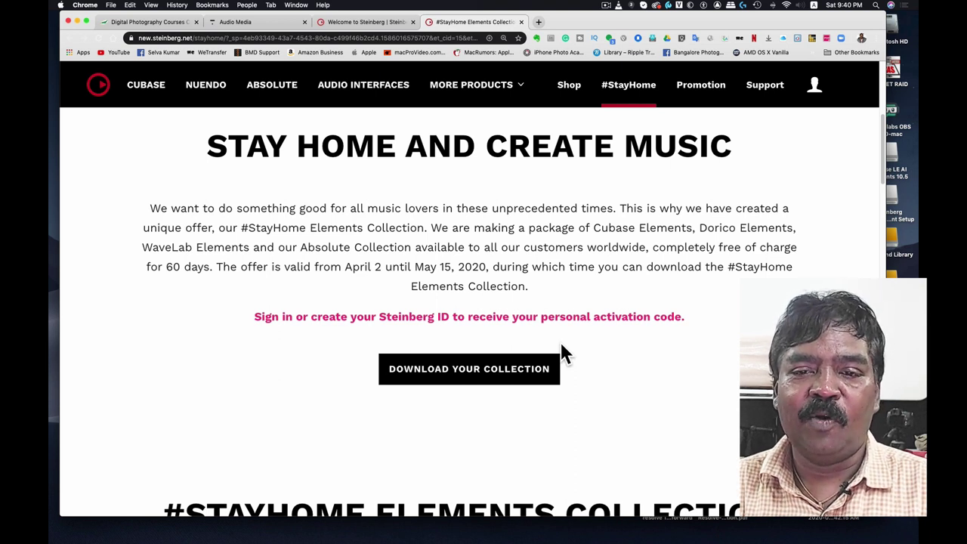
Step: Go to the collection download, open the form for creating a Steinberg ID, and continue after browsing its Terms and Conditions
left_click(512, 374)
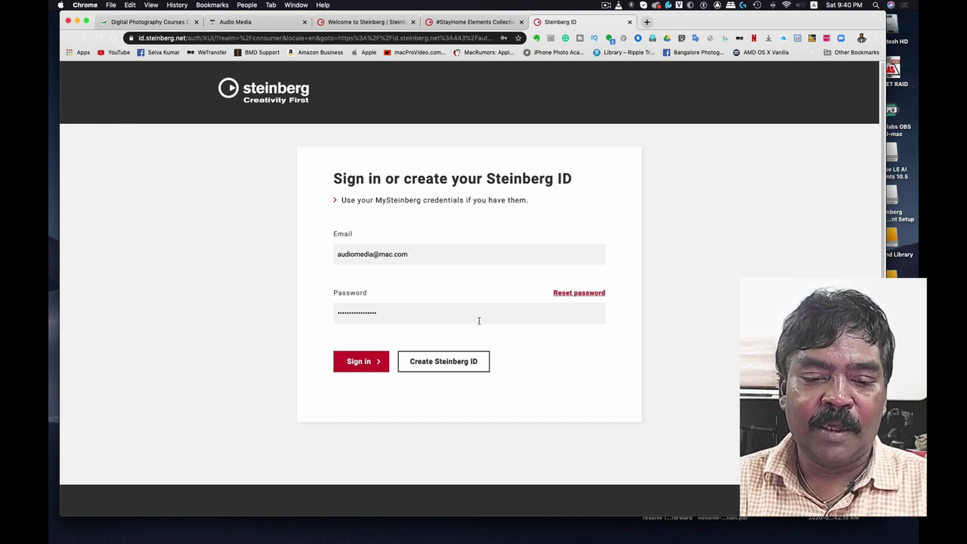
left_click(457, 369)
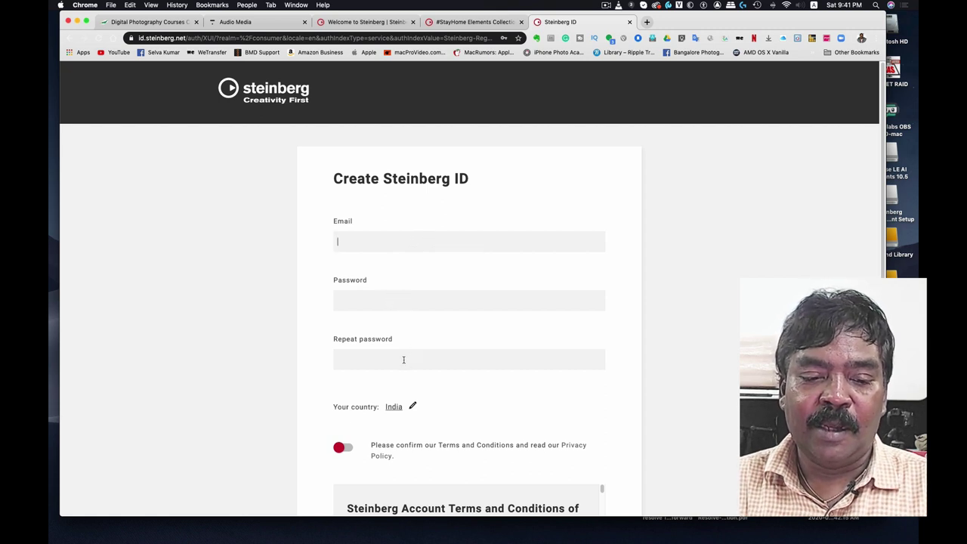
scroll(408, 349, "down", 3)
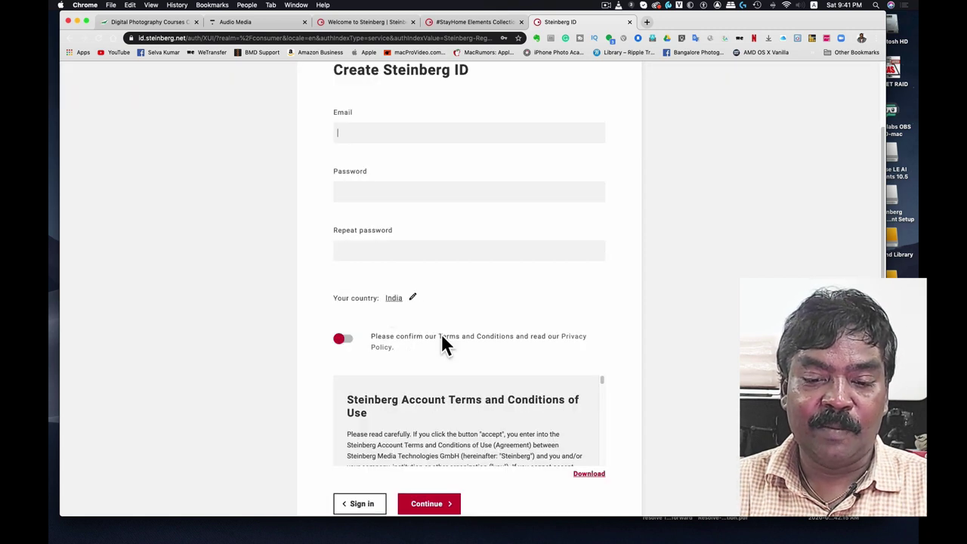
scroll(446, 345, "down", 3)
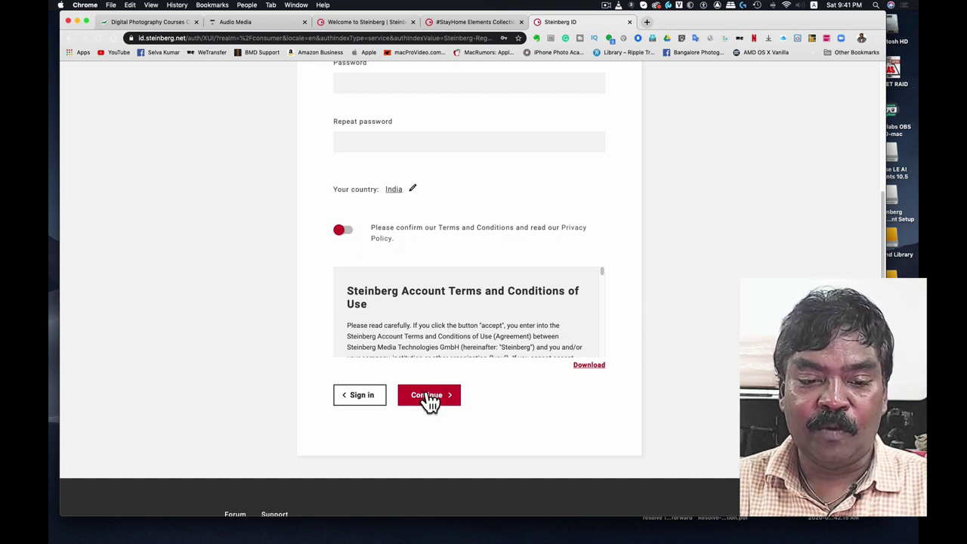
scroll(480, 335, "down", 10)
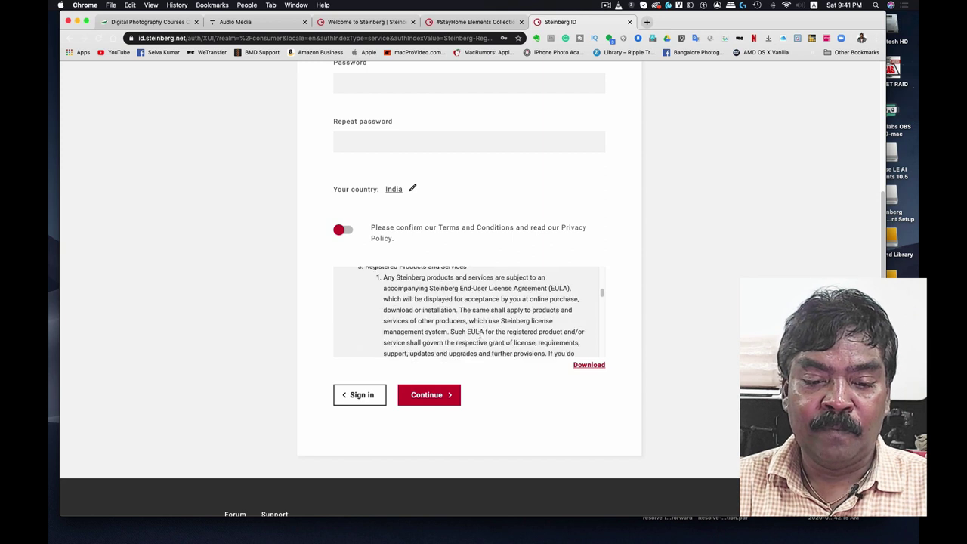
left_click(446, 404)
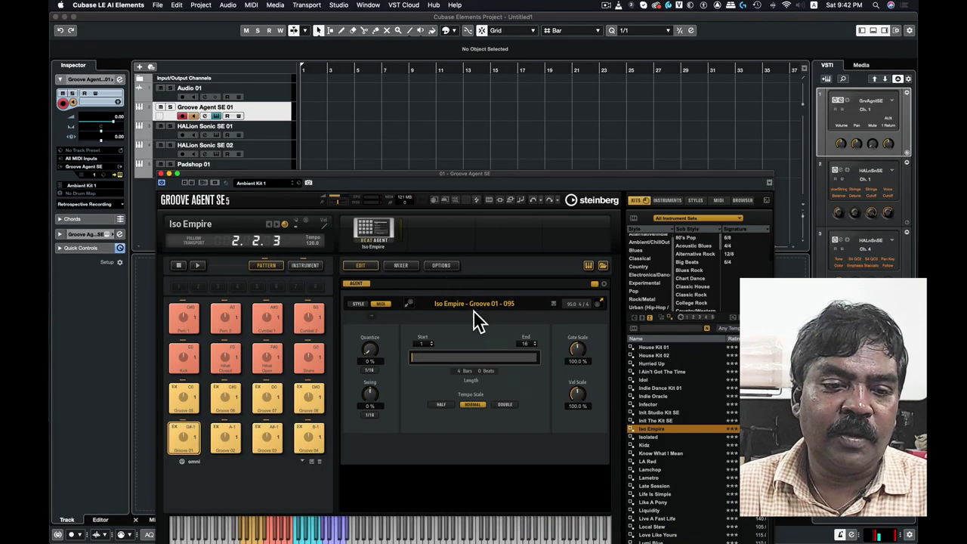
Step: In Cubase LE AI Elements, close the Groove Agent SE window and create a new empty project
left_click(160, 173)
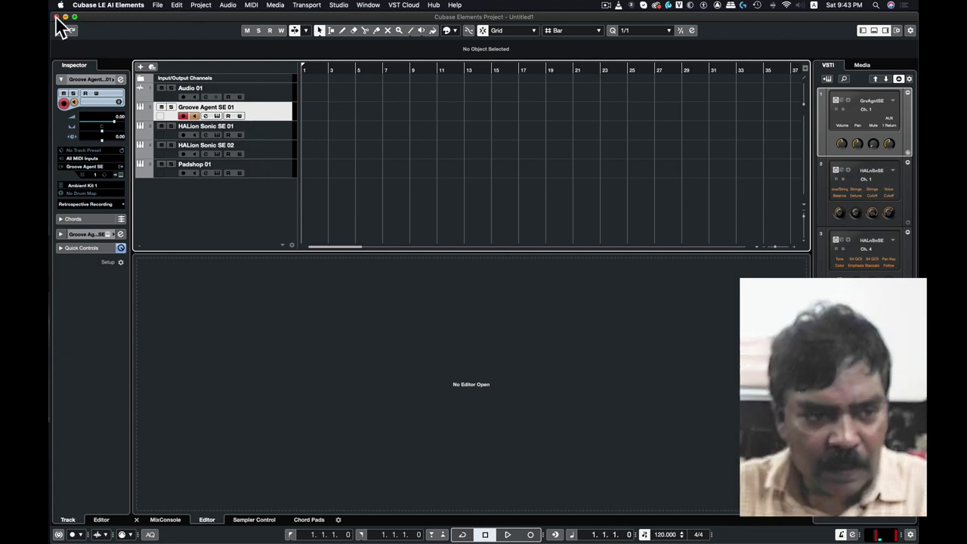
left_click(157, 6)
left_click(179, 18)
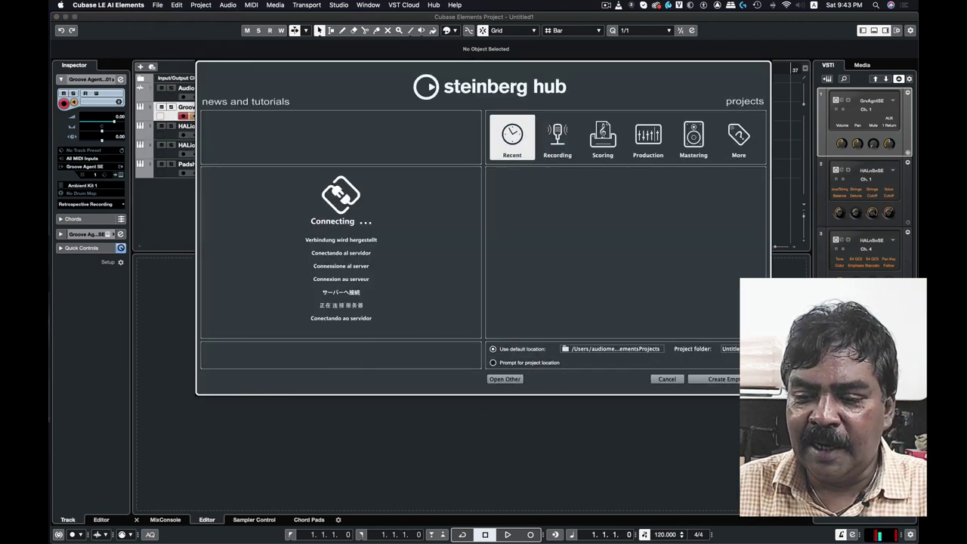
left_click(737, 381)
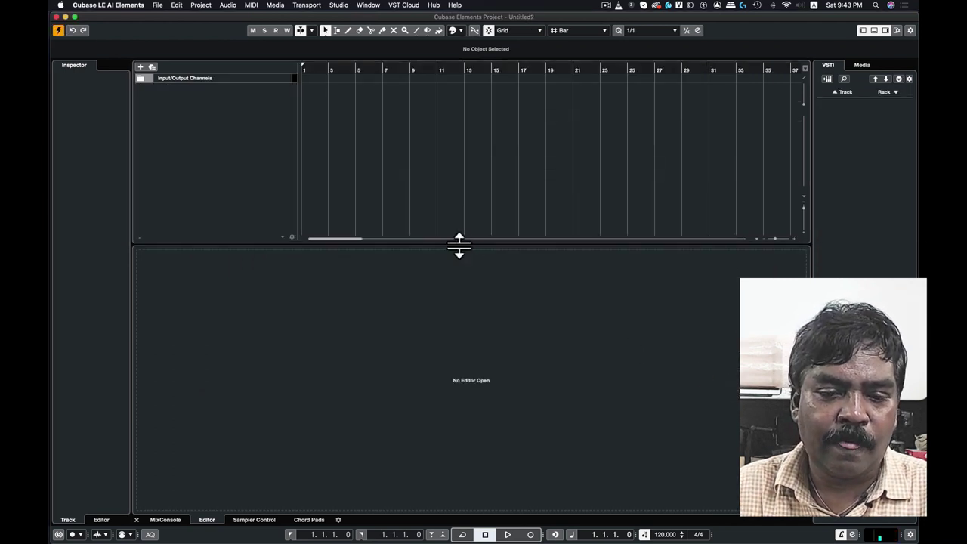
Step: Enlarge the track area and add one mono audio track with input Mic/Inst/Line 1 and output Stereo Out
left_click_drag(459, 244, 425, 412)
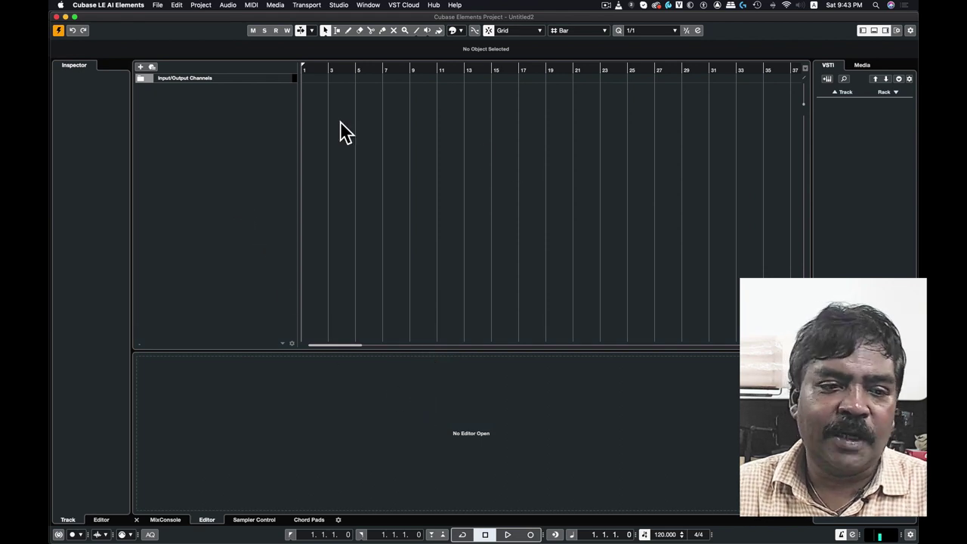
left_click(203, 101)
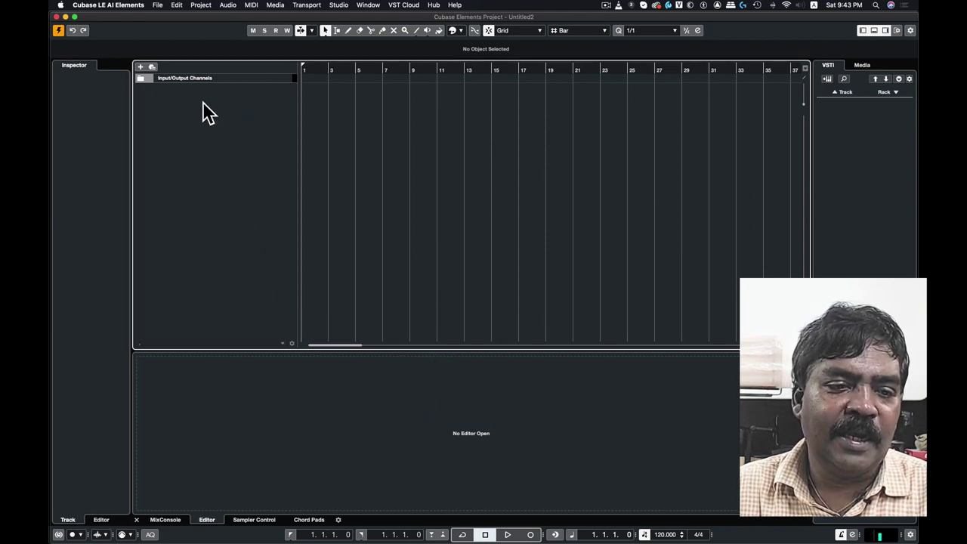
right_click(203, 101)
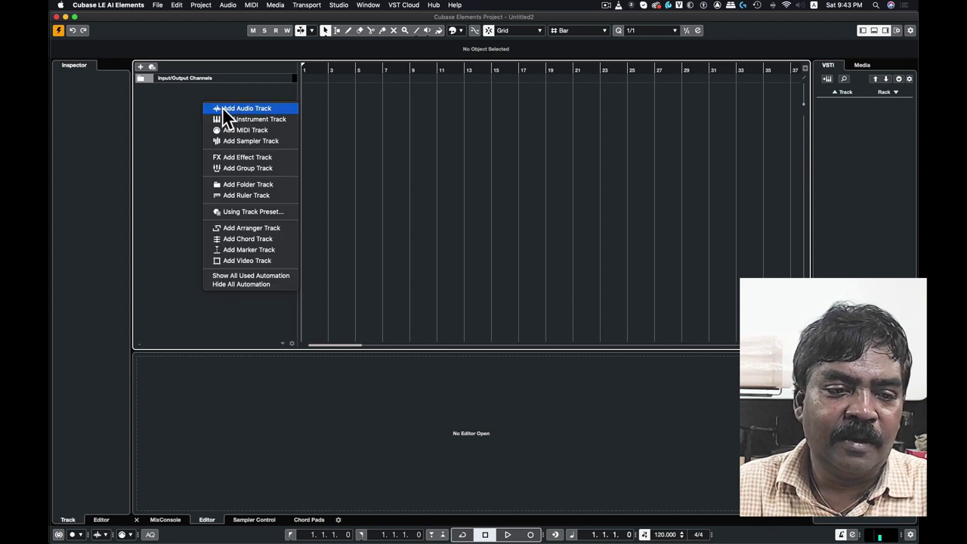
left_click(226, 107)
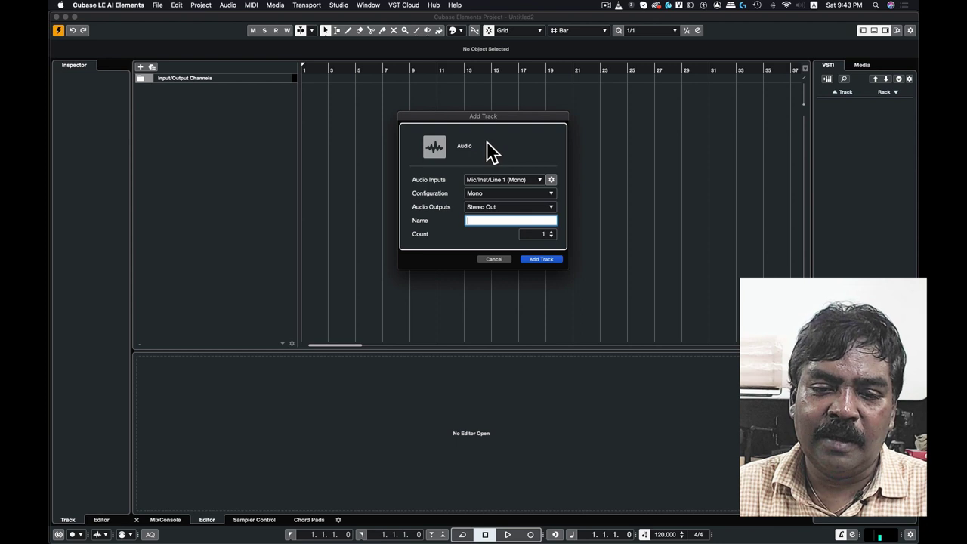
left_click(514, 187)
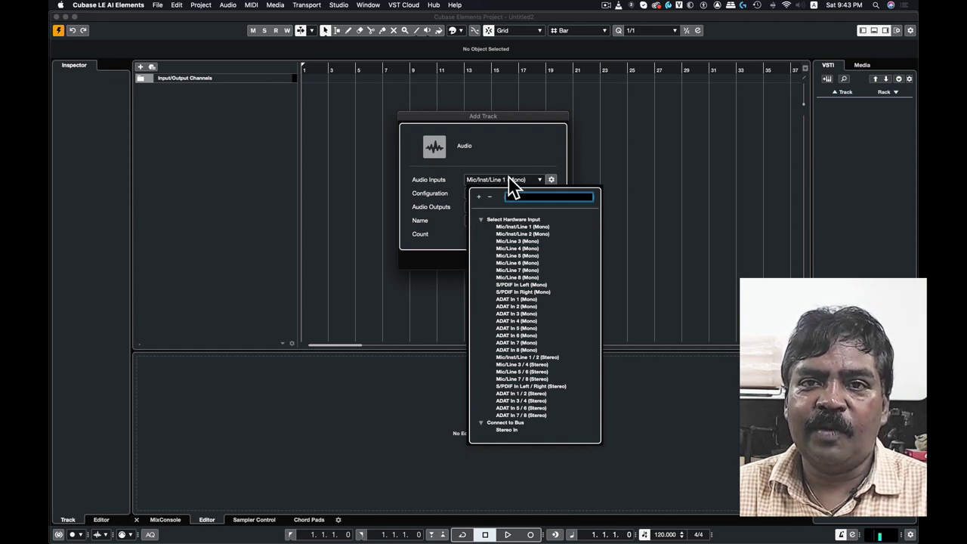
left_click(523, 226)
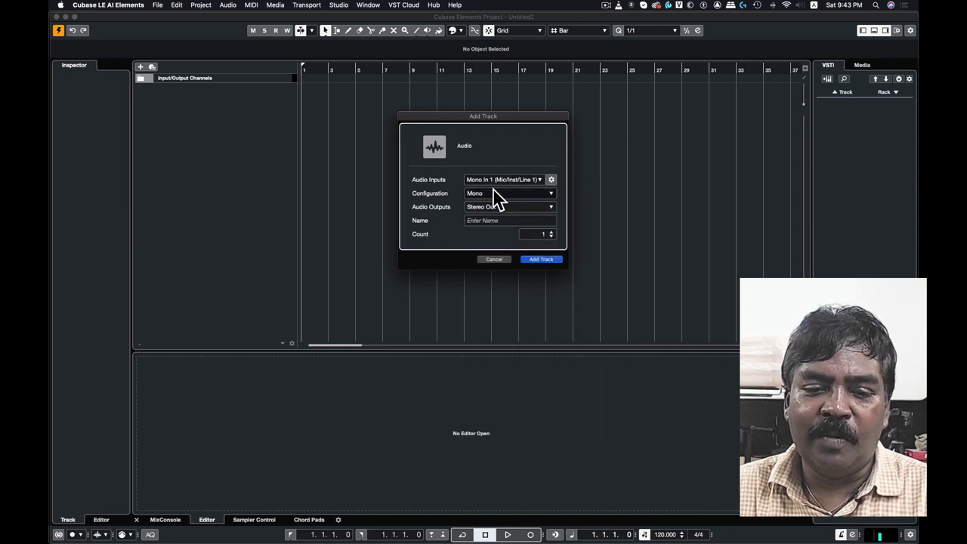
left_click(538, 259)
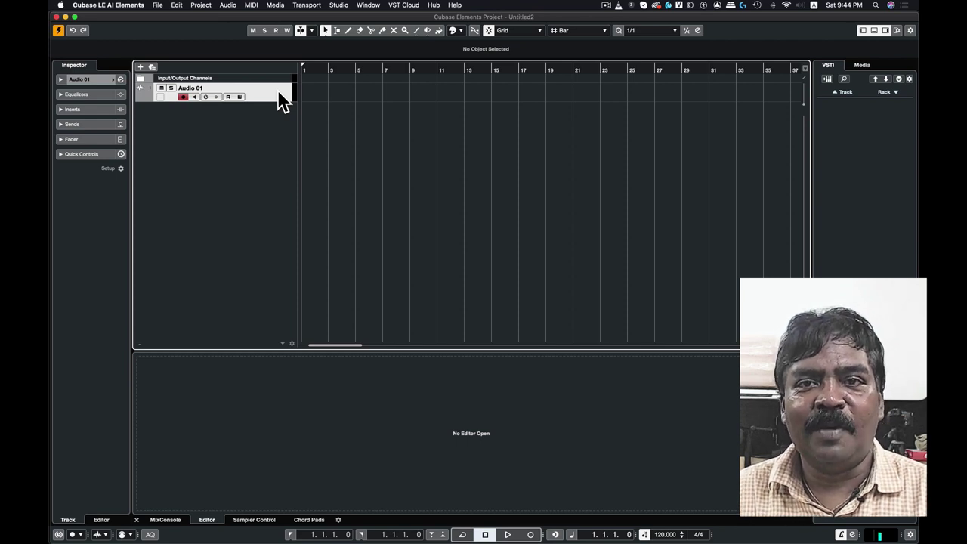
Step: Add one instrument track below the audio track, using the Groove Agent SE drum instrument with Stereo Out
right_click(210, 115)
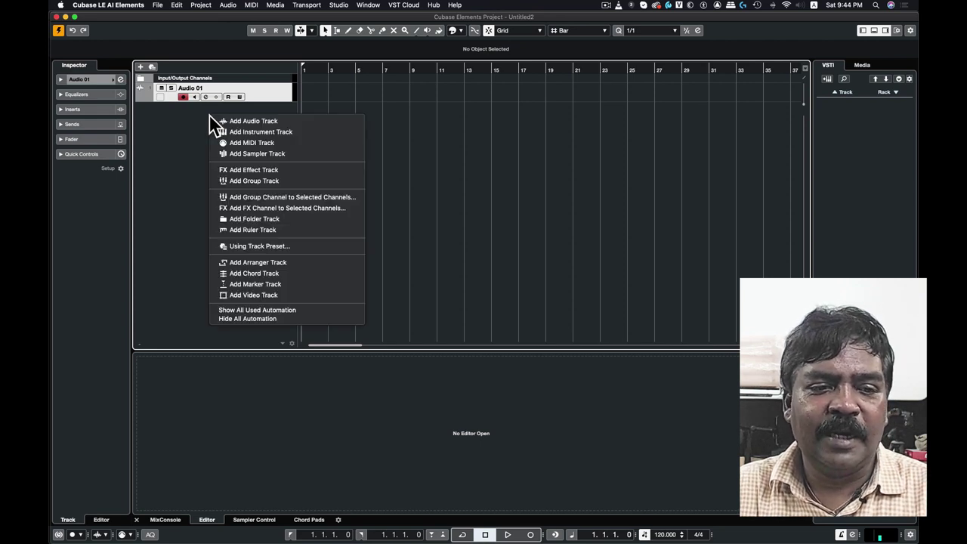
left_click(284, 135)
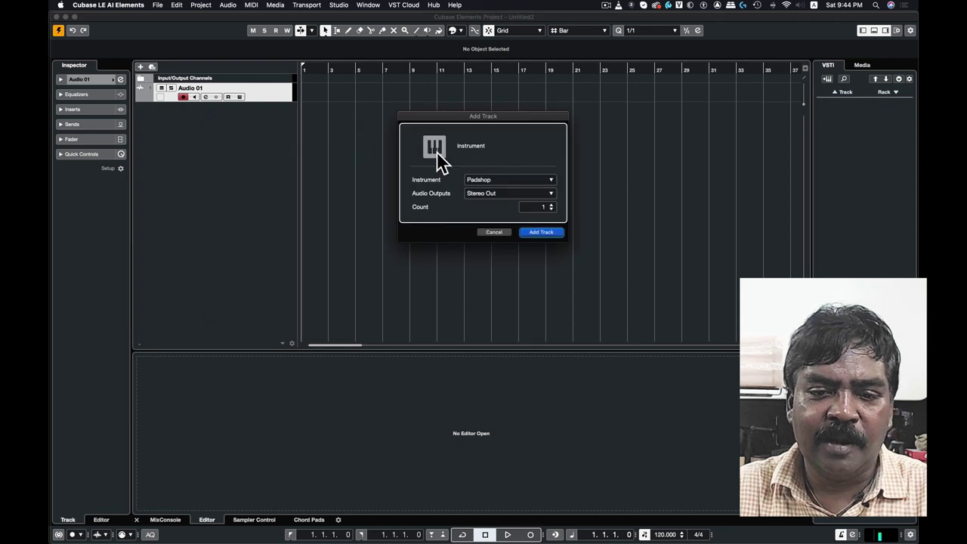
left_click(497, 180)
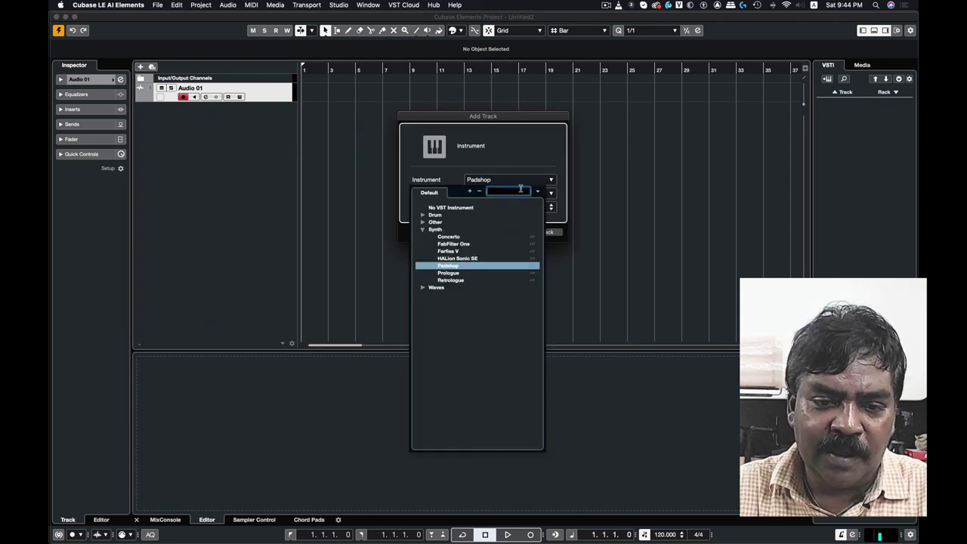
left_click(422, 216)
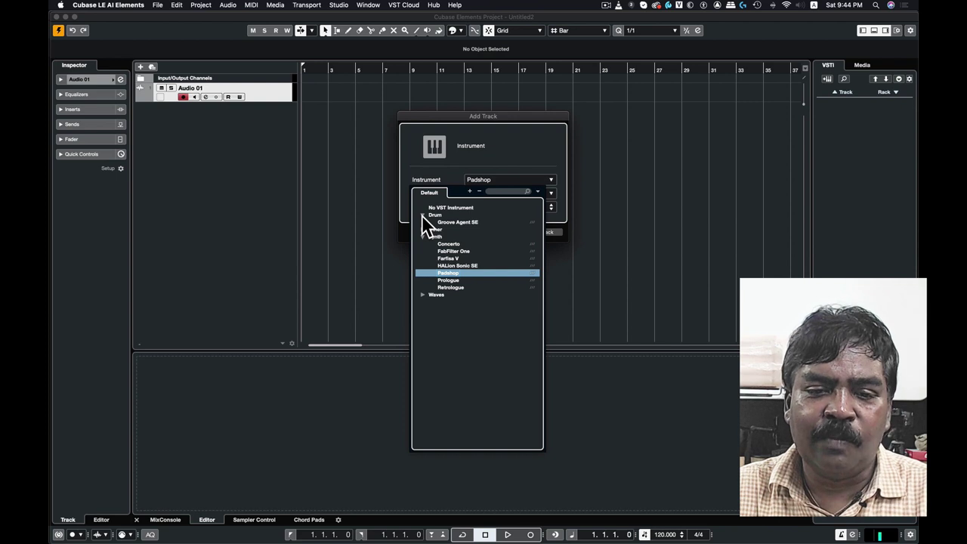
left_click(452, 222)
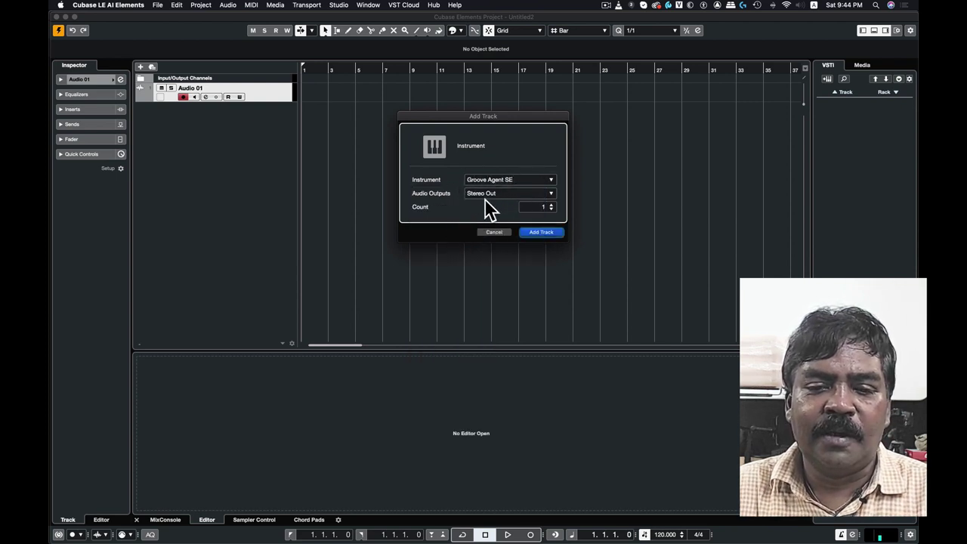
left_click(549, 235)
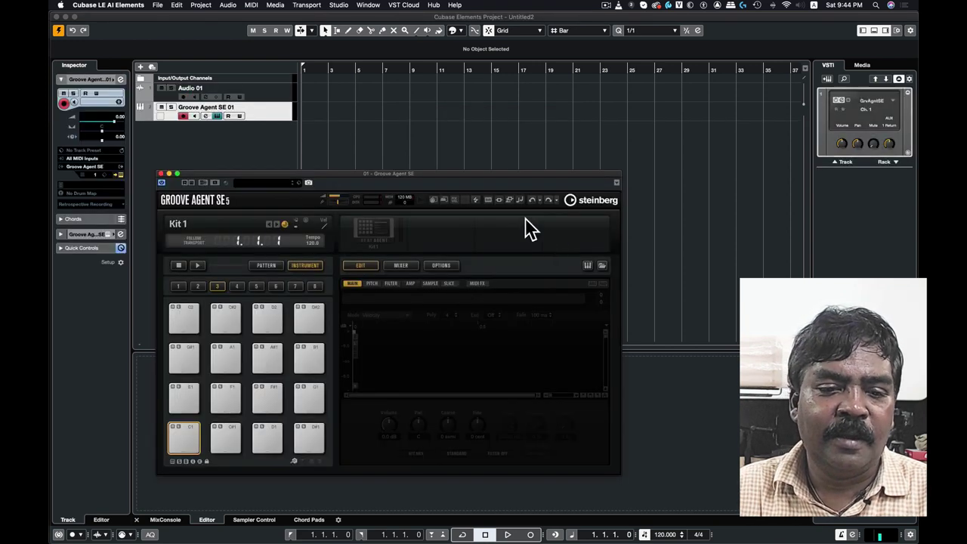
Step: Reposition the Groove Agent SE window, show its kit browser and select the Iso Empire kit
left_click_drag(478, 178, 496, 178)
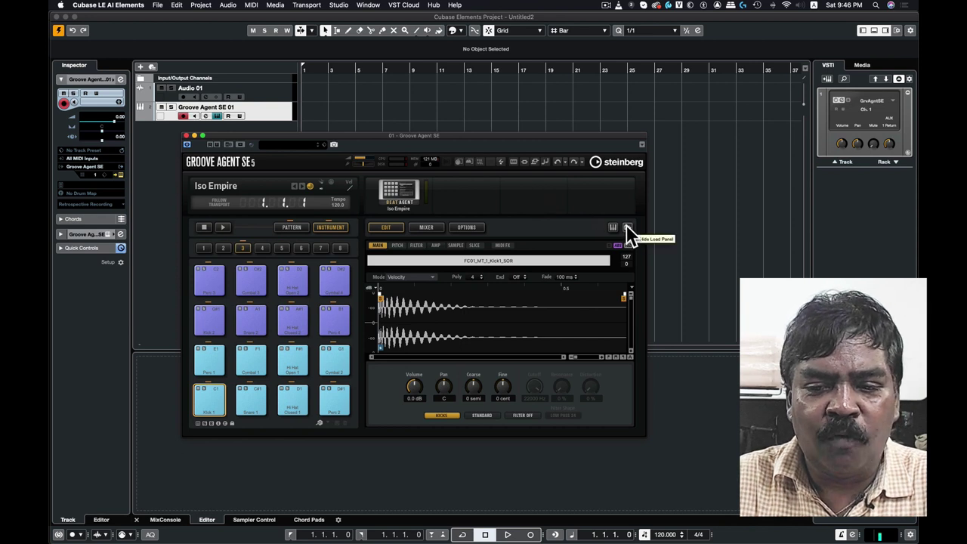
left_click(626, 226)
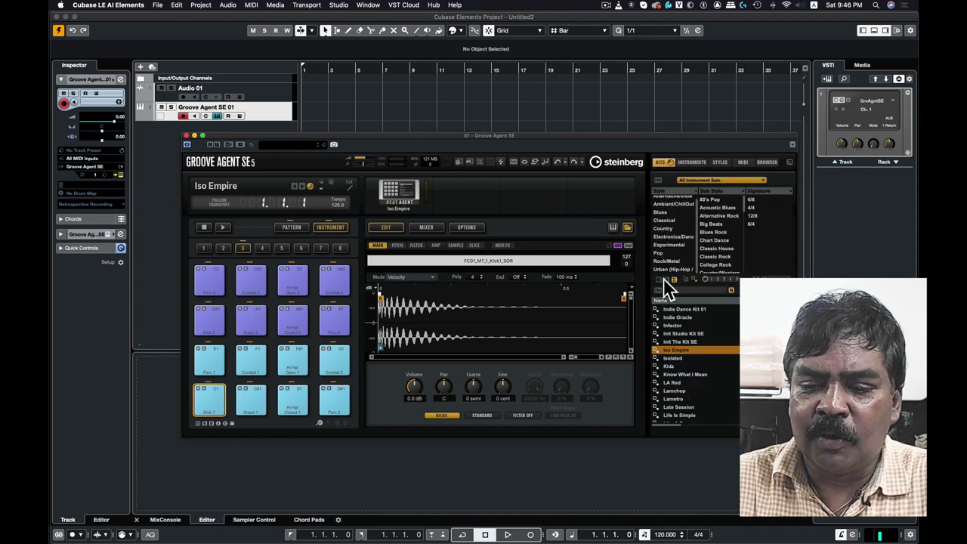
left_click(672, 350)
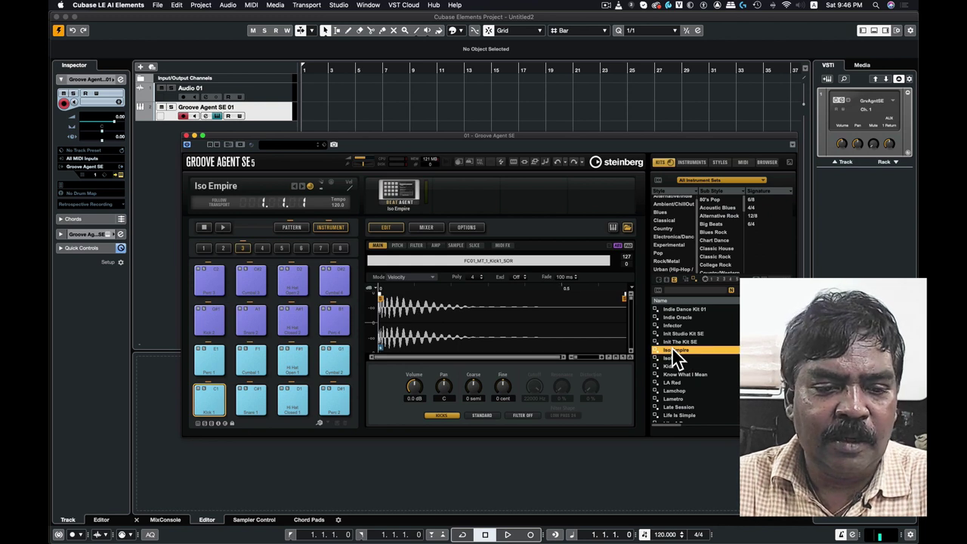
Step: Audition the Iso Empire kit's kick, snare, closed hi-hat, open hi-hat and cymbal on the instrument pads
left_click(206, 392)
left_click(206, 392)
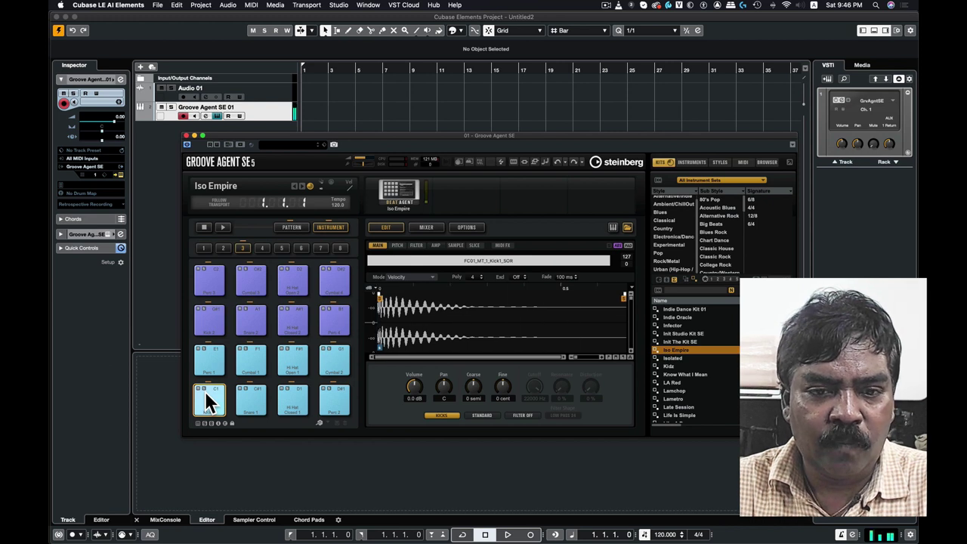
left_click(205, 393)
left_click(253, 400)
left_click(252, 400)
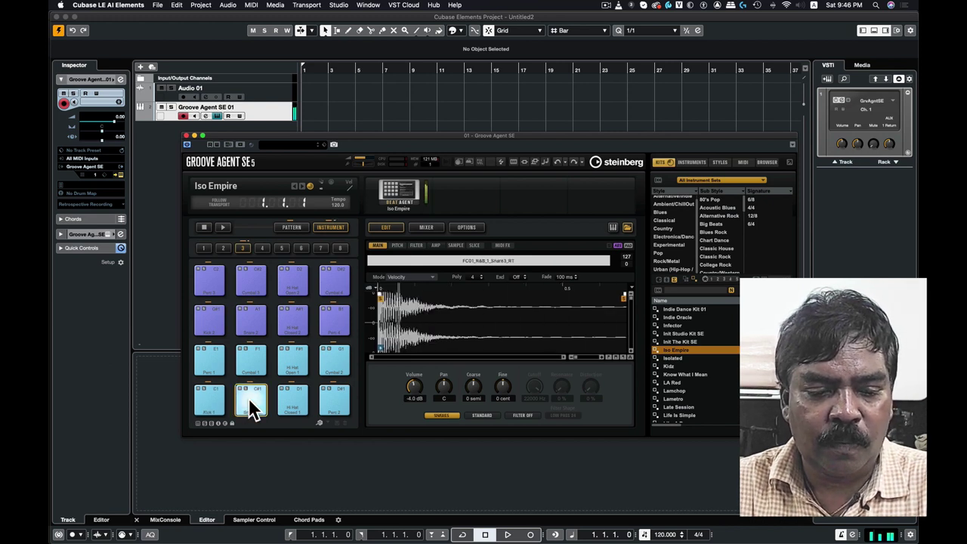
left_click(290, 407)
left_click(286, 404)
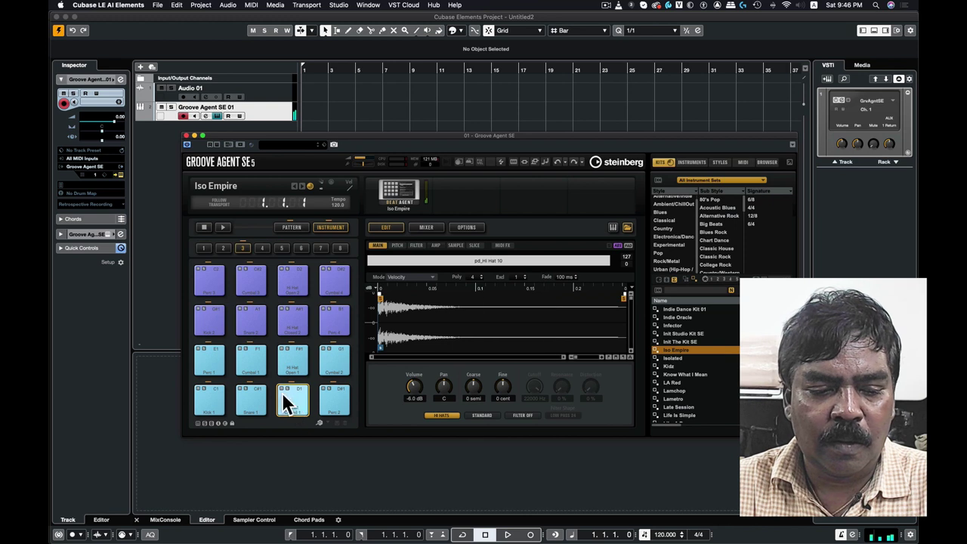
left_click(290, 354)
left_click(255, 360)
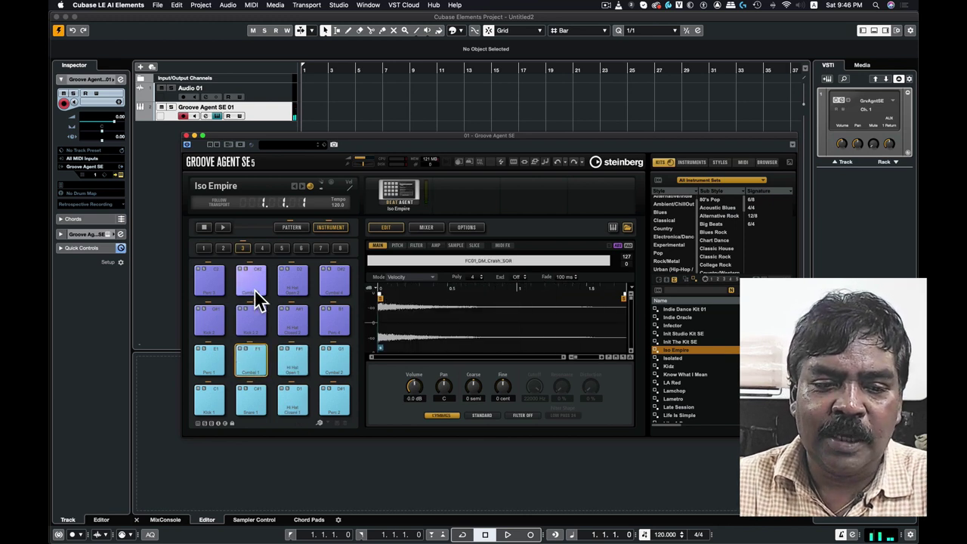
Step: Switch Groove Agent SE to its pattern pads and audition the Groove 01 to Groove 04 patterns
left_click(291, 228)
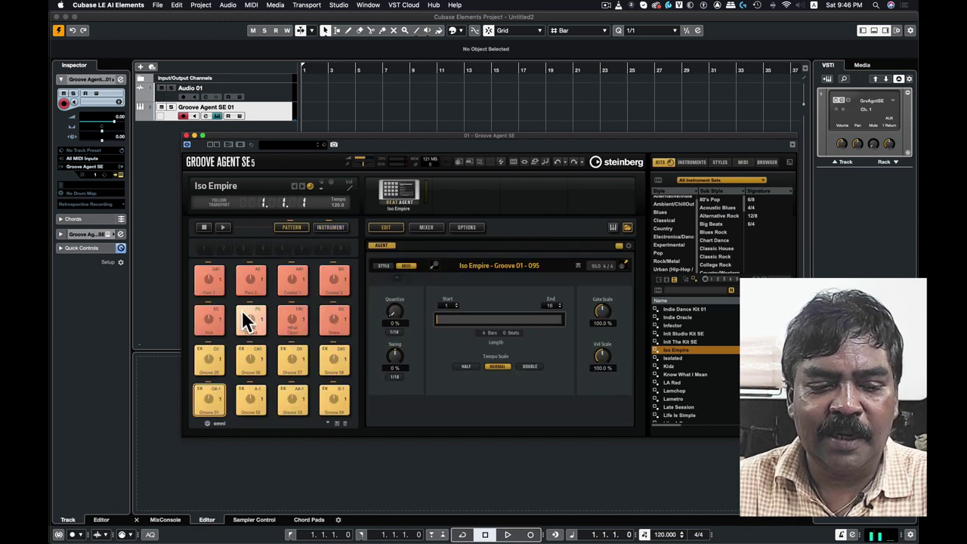
left_click(205, 393)
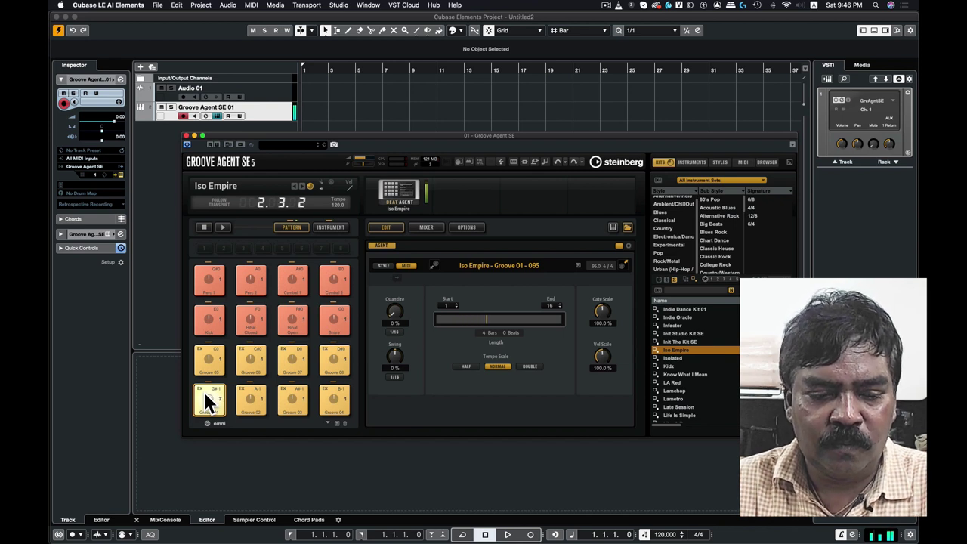
left_click(243, 396)
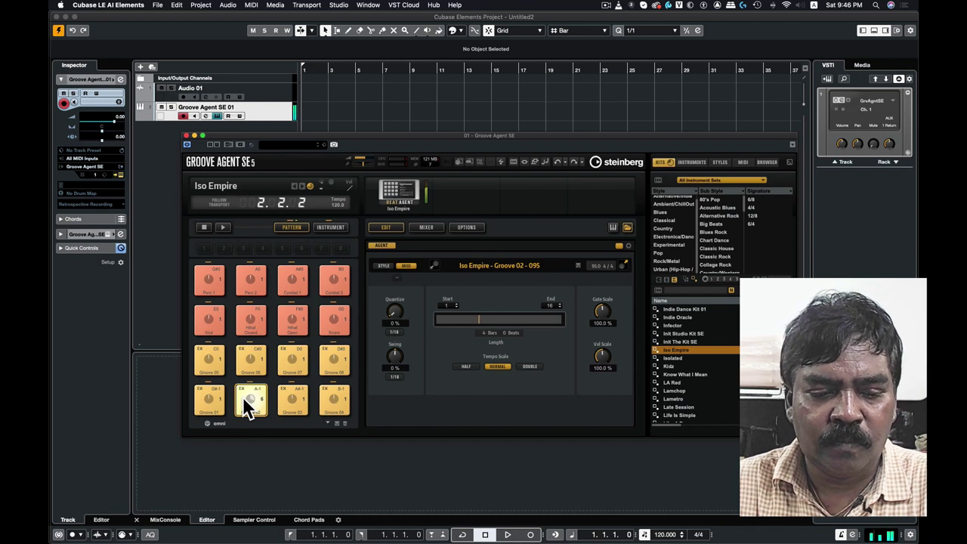
left_click(288, 398)
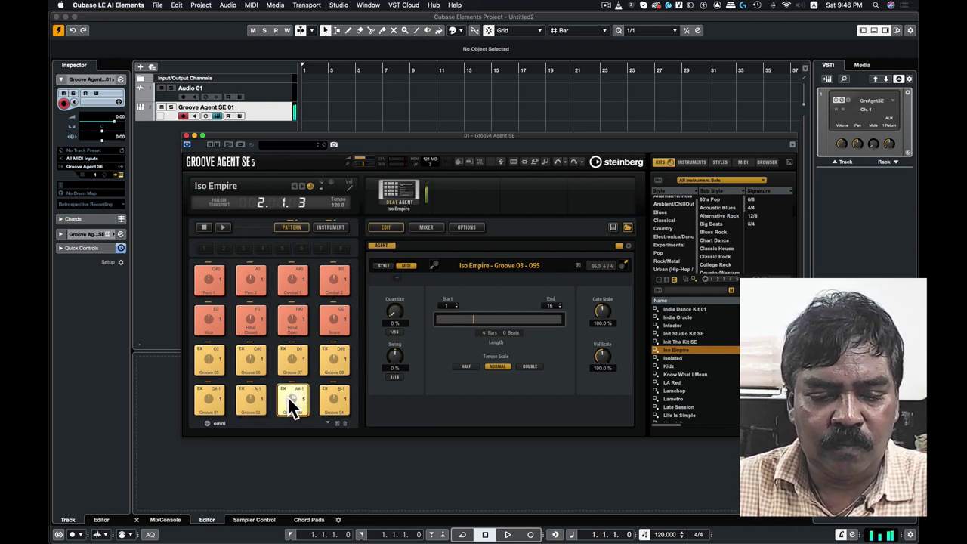
left_click(322, 396)
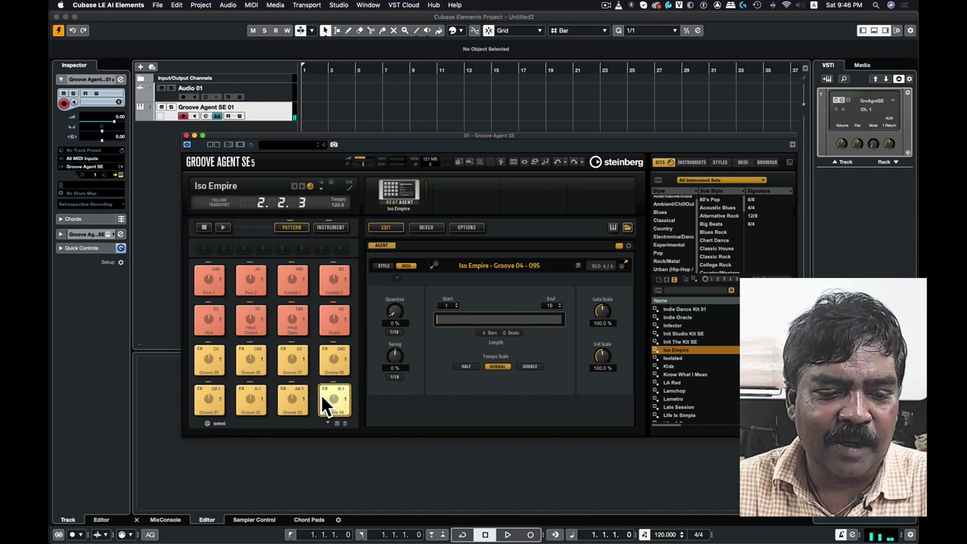
left_click(210, 401)
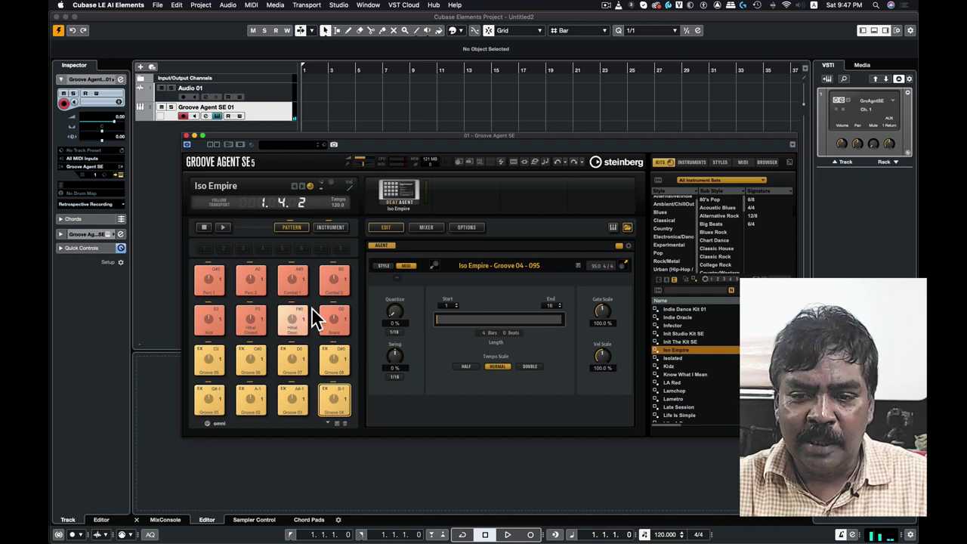
Step: Show Groove Agent SE's on-screen keyboard and audition the keys in the coloured pattern ranges
left_click(612, 228)
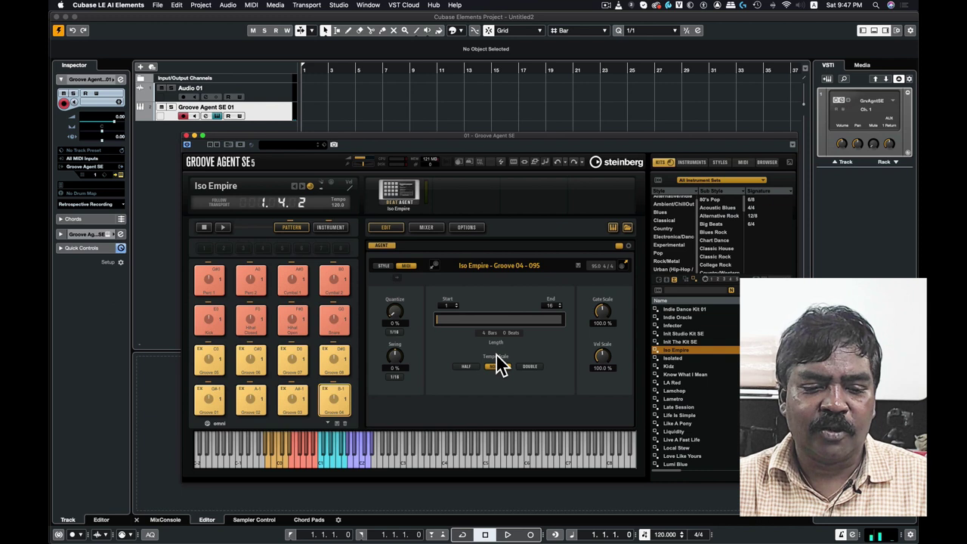
left_click(292, 459)
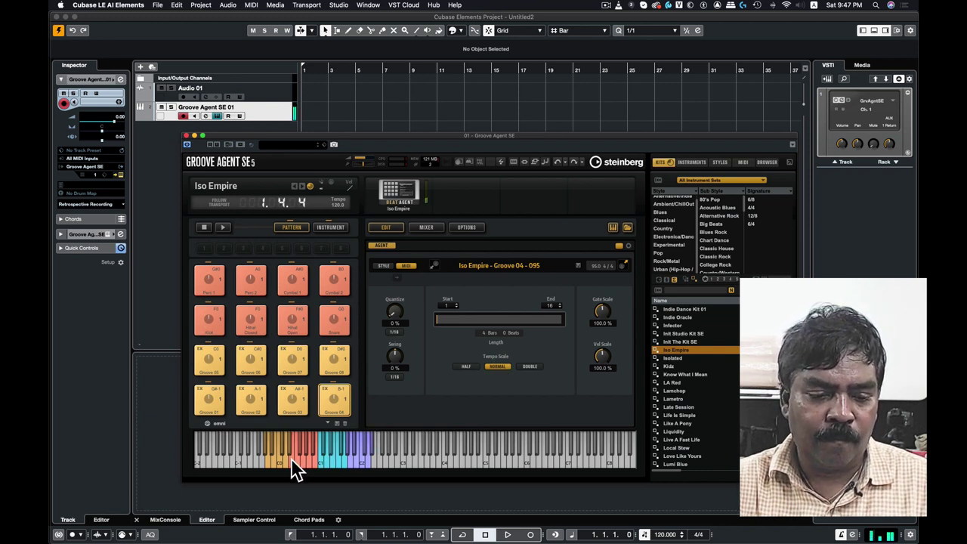
left_click(268, 462)
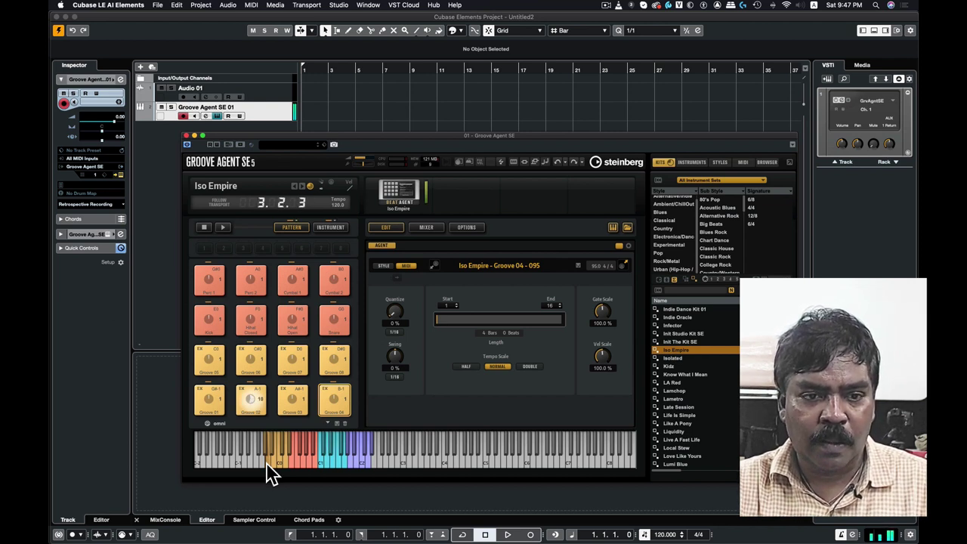
left_click_drag(268, 464, 269, 462)
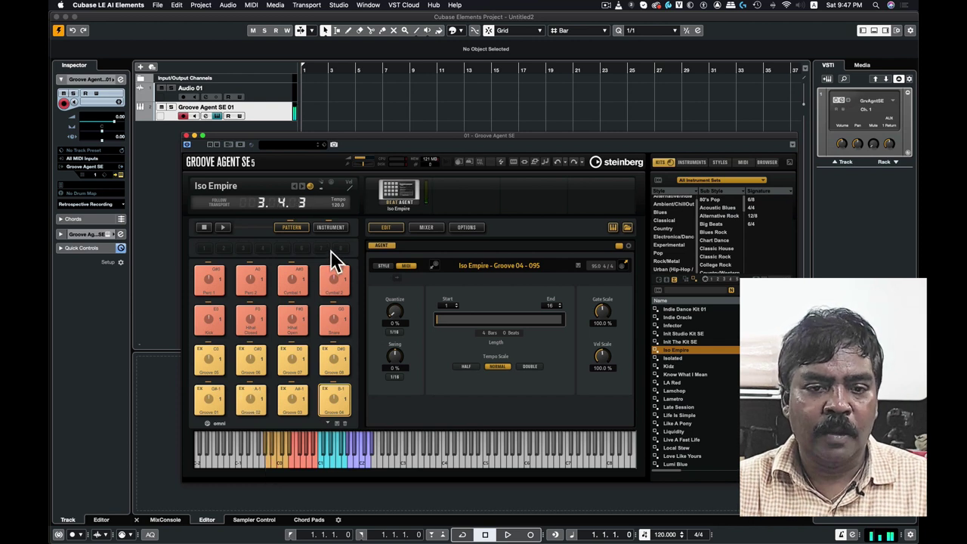
Step: Place the Groove 01 pattern on the Groove Agent SE track at bar 1, repeat it up to bar 17 and play it
left_click_drag(363, 137, 413, 194)
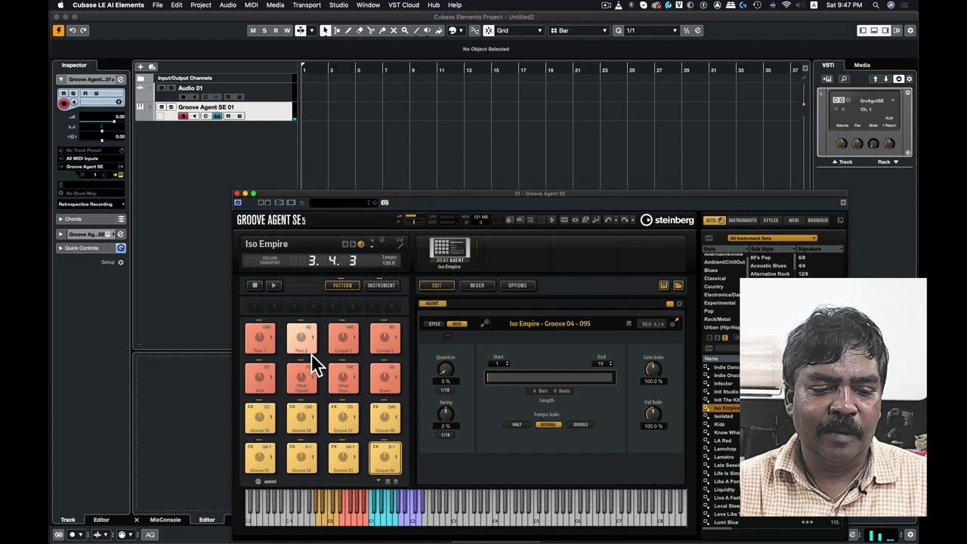
left_click(261, 459)
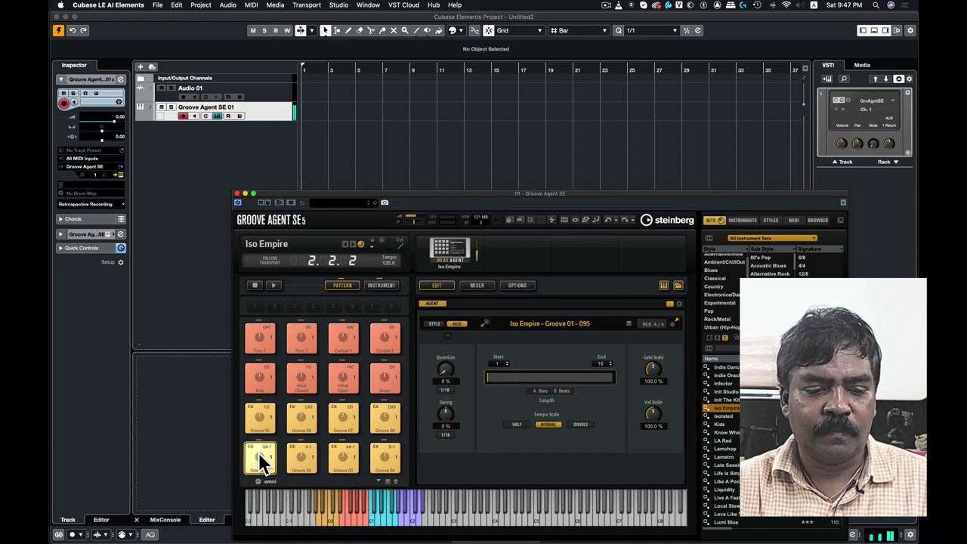
left_click_drag(258, 457, 305, 106)
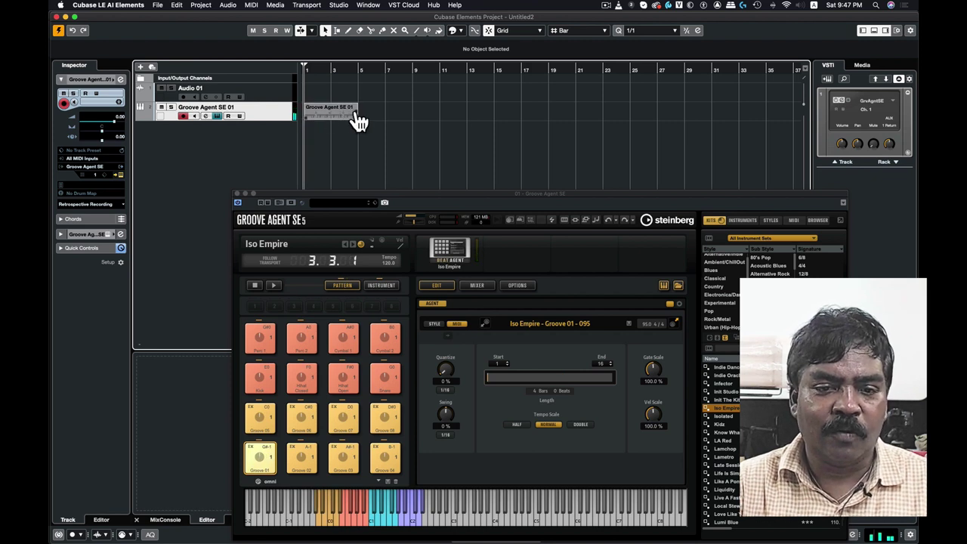
left_click_drag(356, 118, 511, 121)
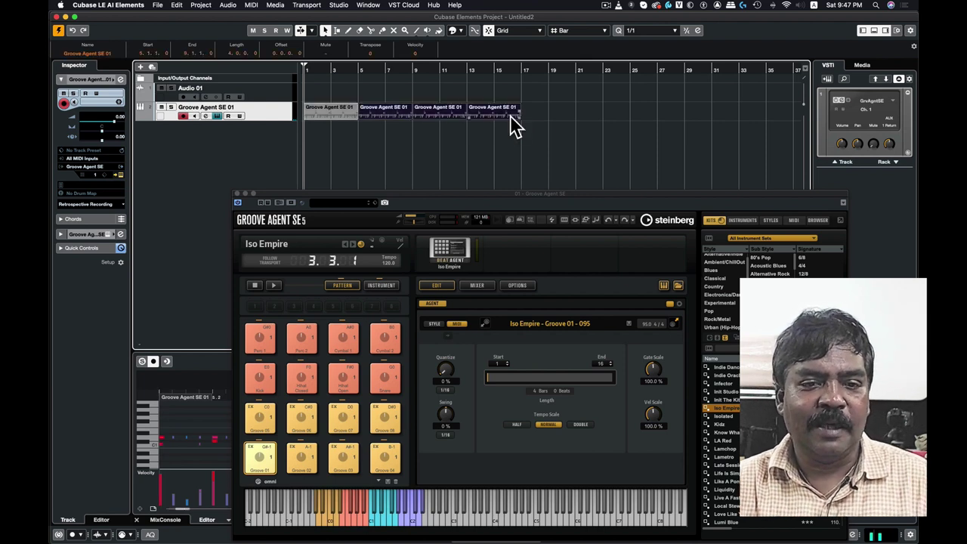
key("space")
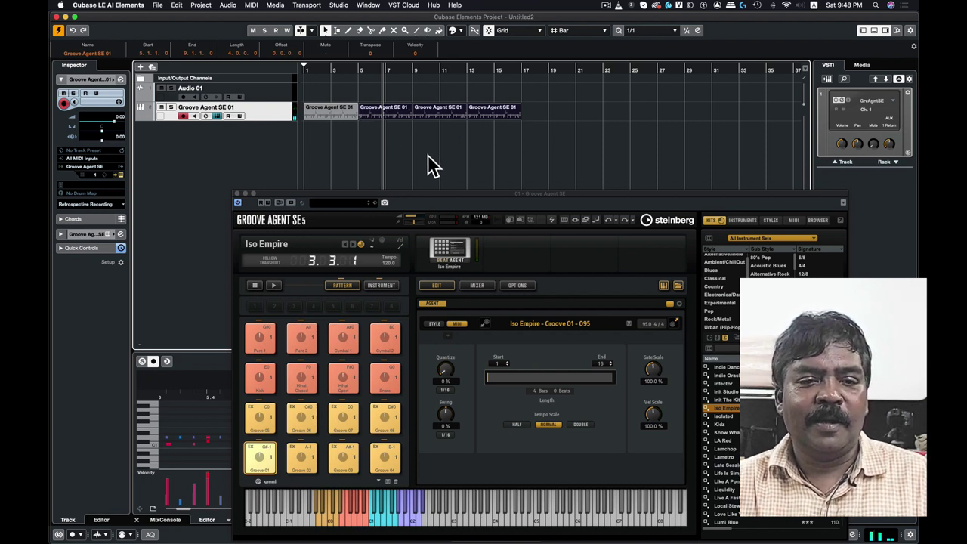
Step: Select the Audio 01 track and move the Groove Agent SE window clear of the track area
left_click_drag(346, 195, 294, 187)
left_click(277, 90)
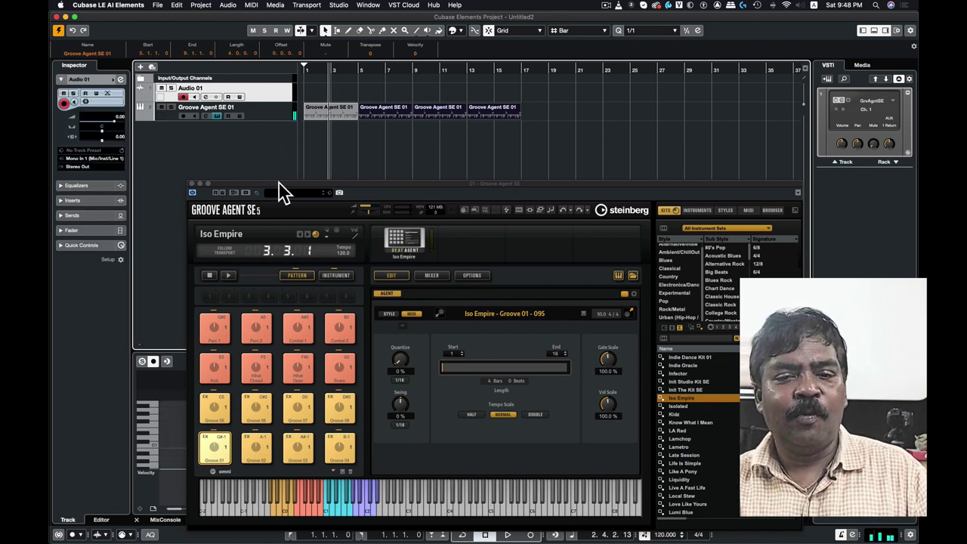
left_click_drag(280, 185, 276, 214)
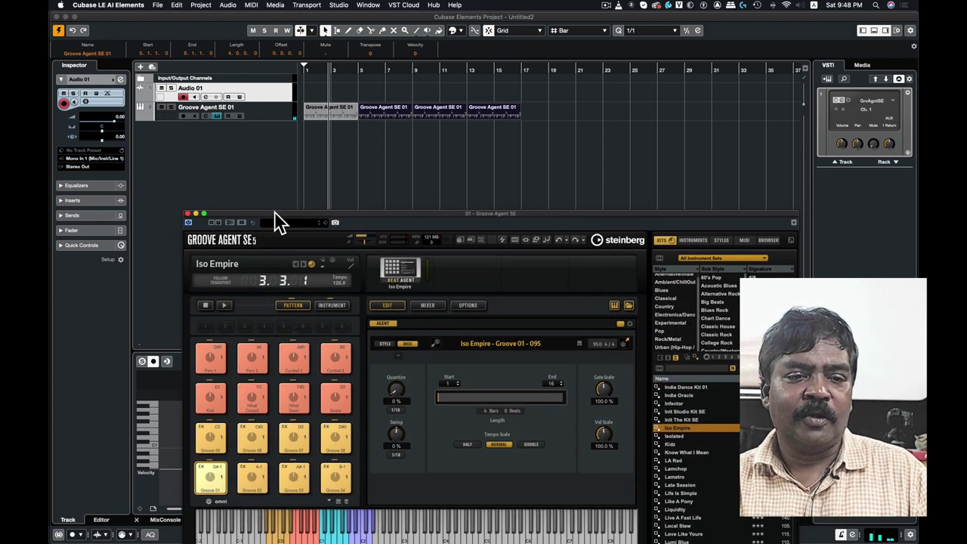
Step: Add one instrument track using the HALion Sonic SE synth with Stereo Out
left_click(206, 138)
right_click(206, 135)
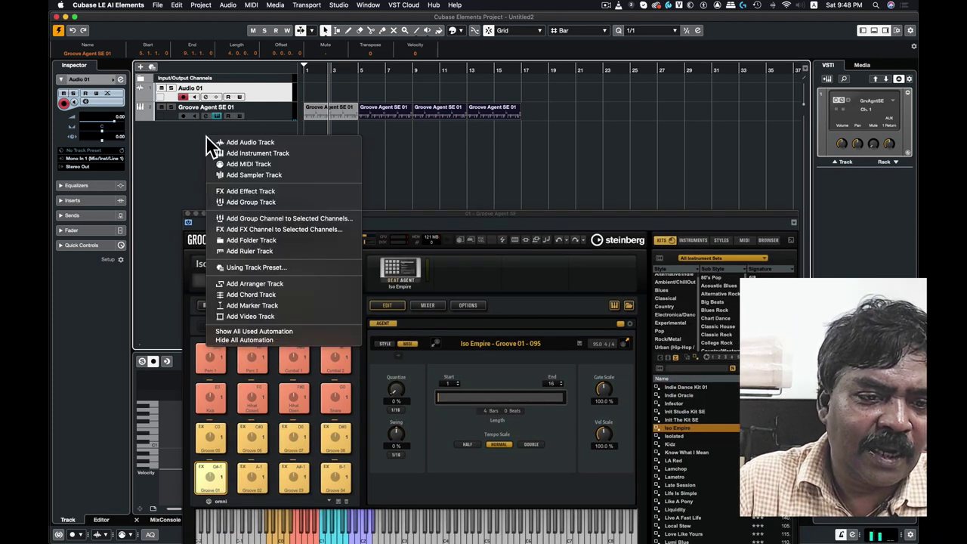
left_click(260, 152)
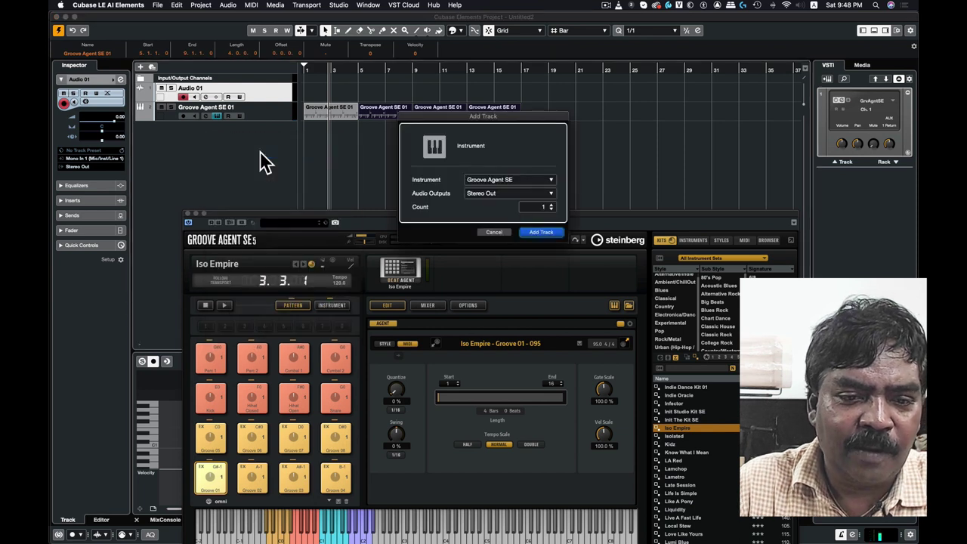
left_click(496, 181)
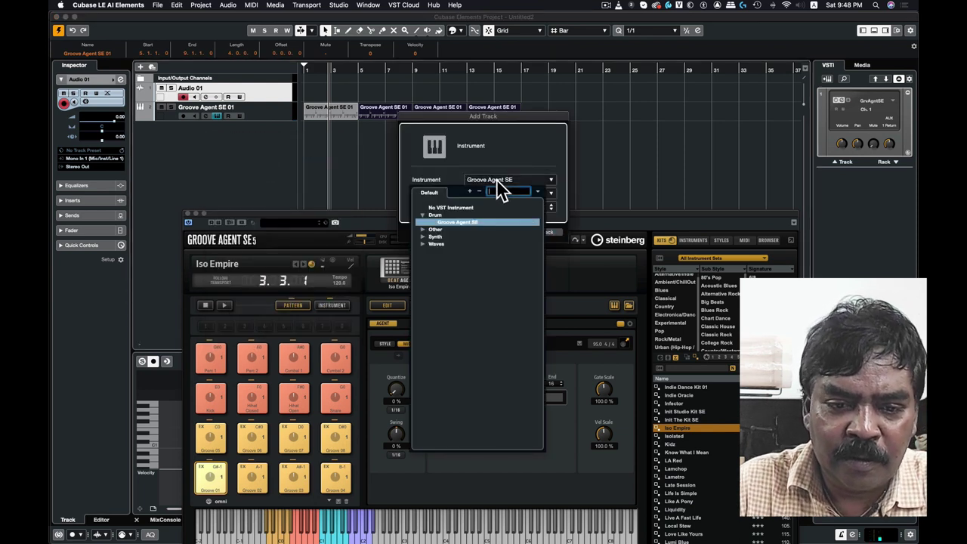
left_click(422, 236)
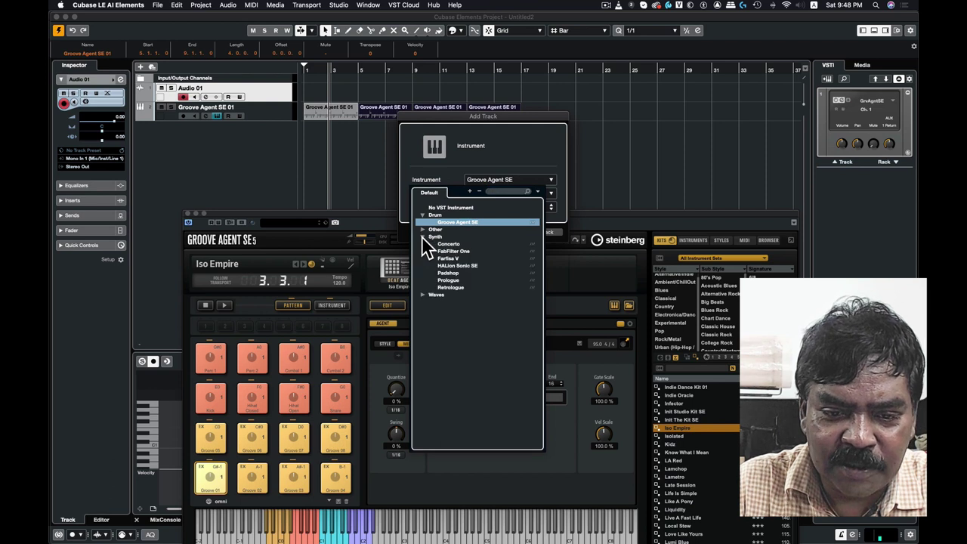
left_click(475, 266)
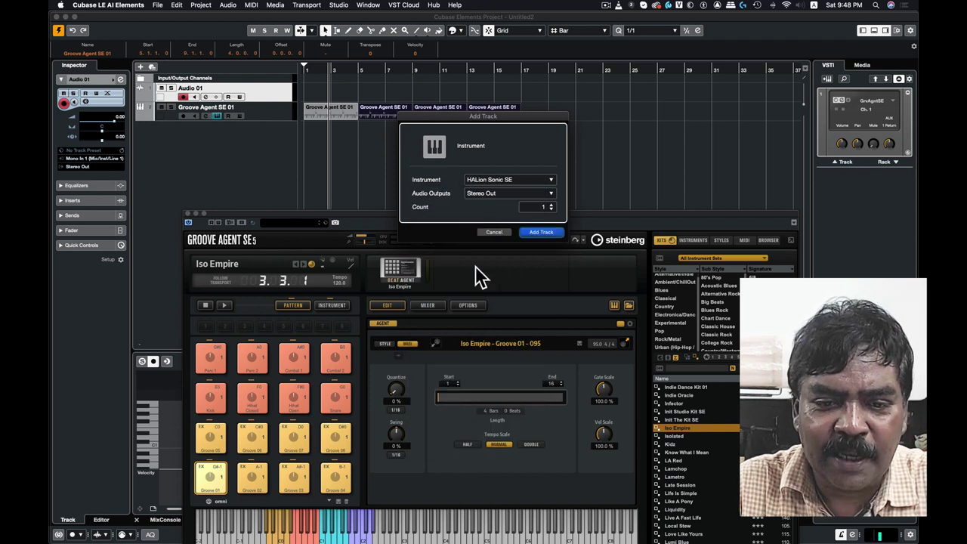
left_click(541, 234)
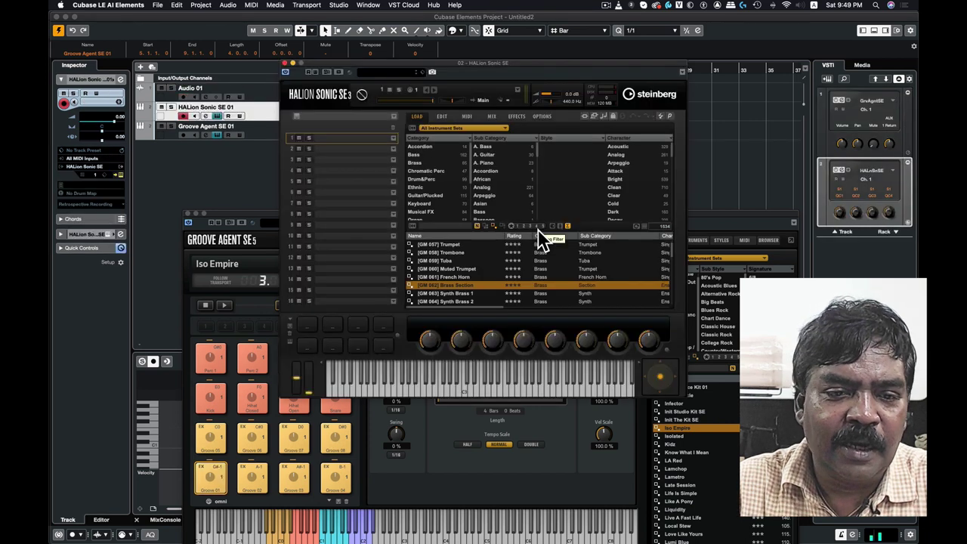
Step: Close the Groove Agent SE window, move the HALion Sonic SE window below the tracks and load the [GM 062] Brass Section sound
left_click(188, 214)
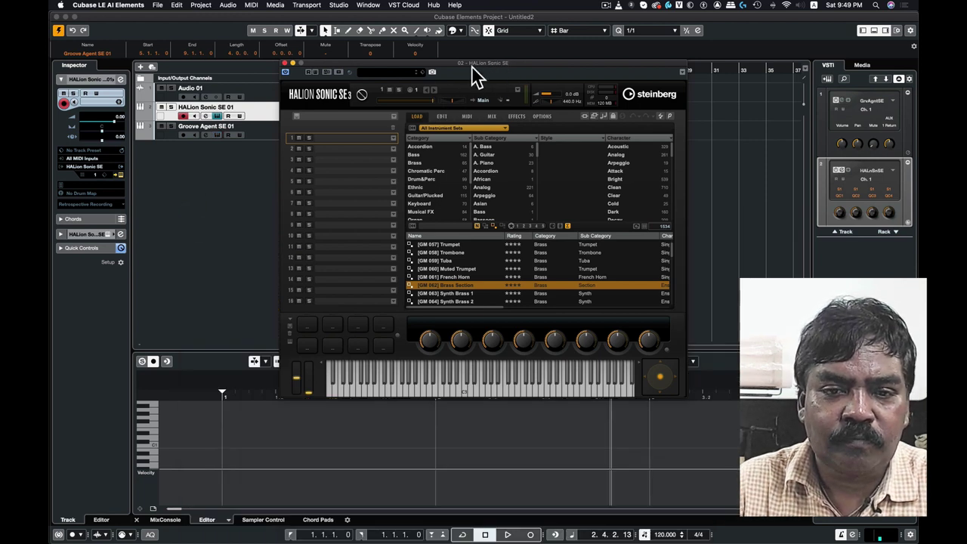
left_click_drag(474, 60, 385, 168)
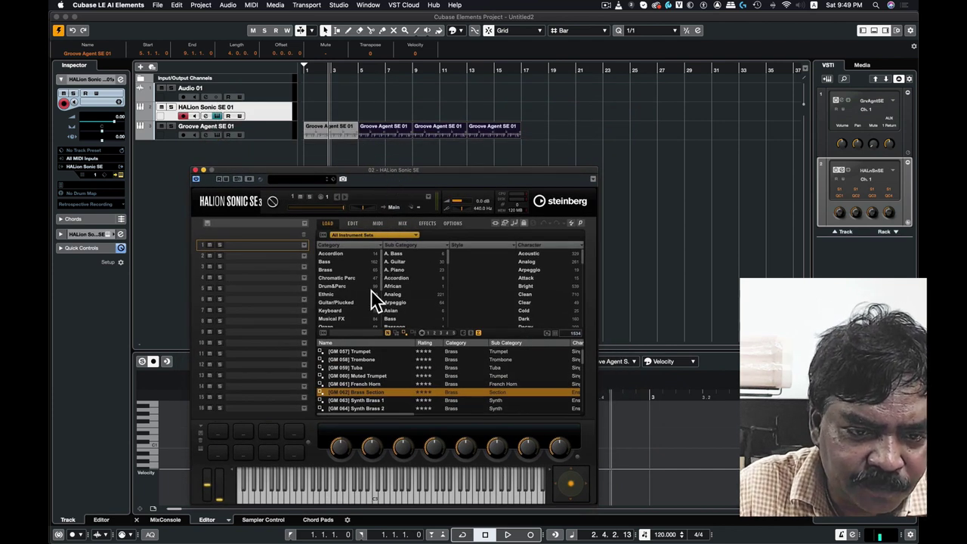
double_click(367, 393)
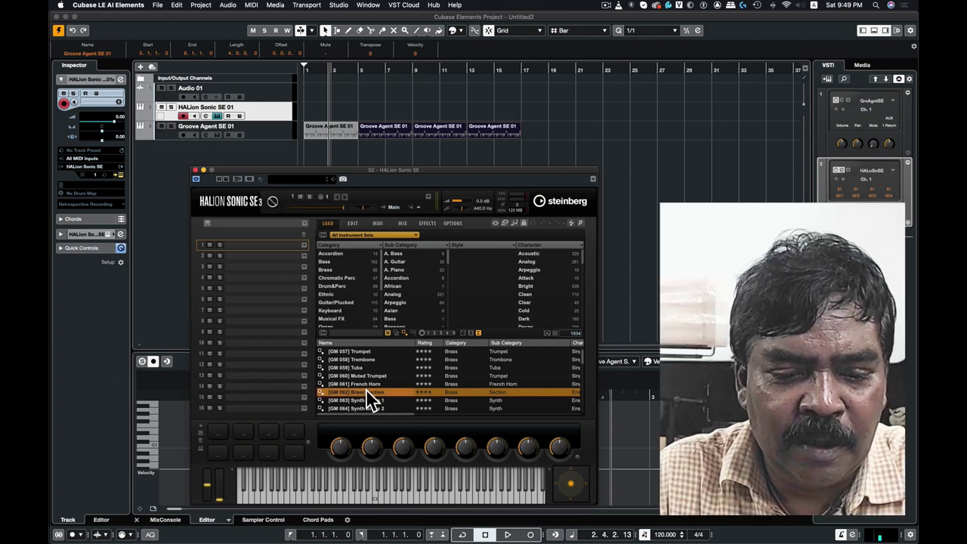
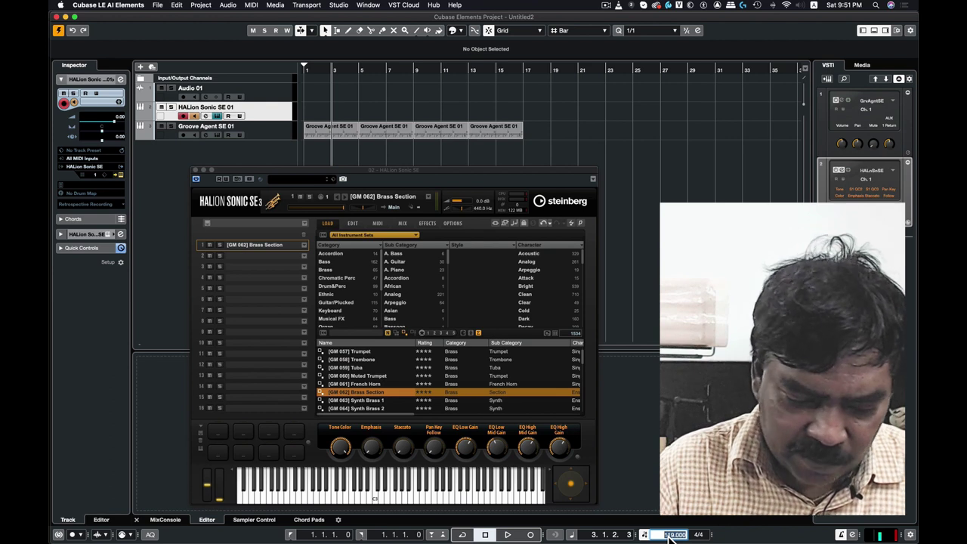
Step: Set the project tempo to 110 and play a short stretch of the arrangement to check it
type("110")
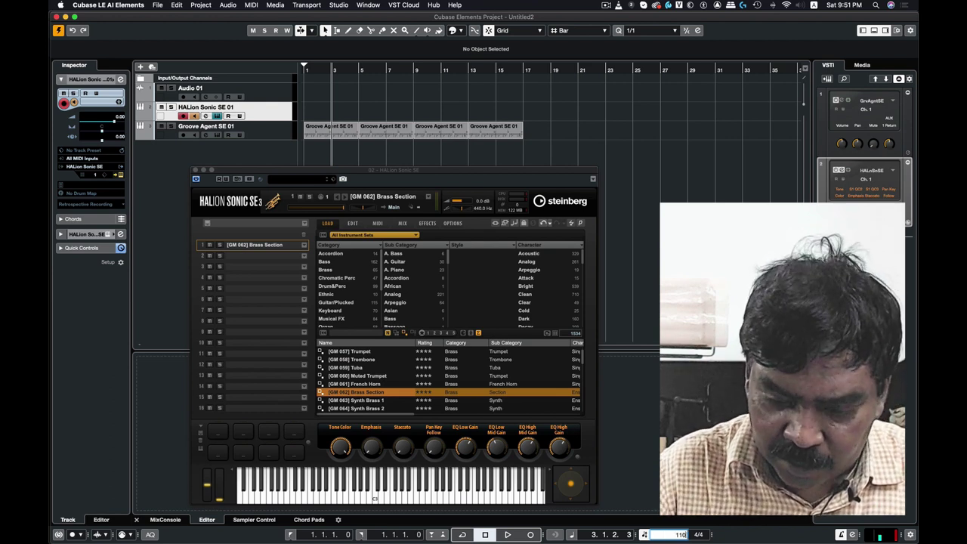
key("Return")
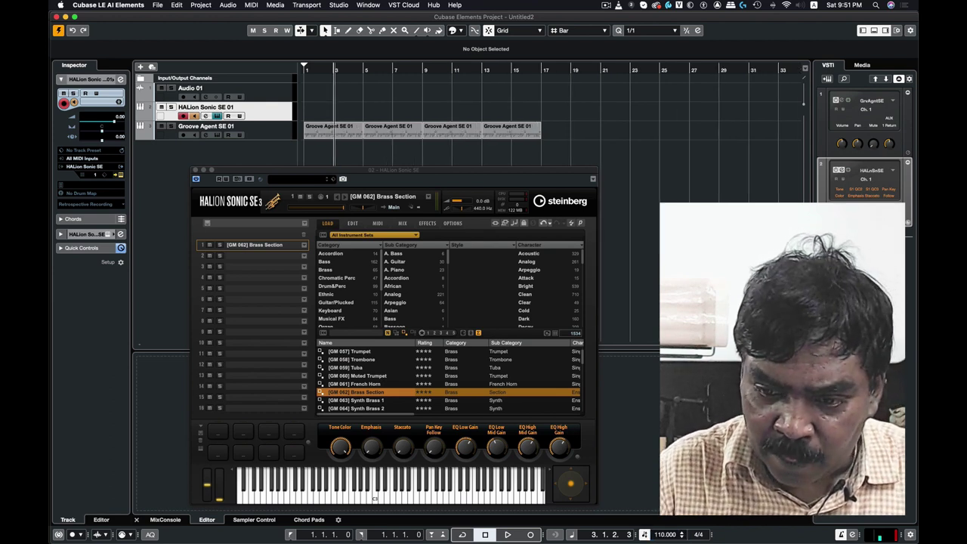
key("space")
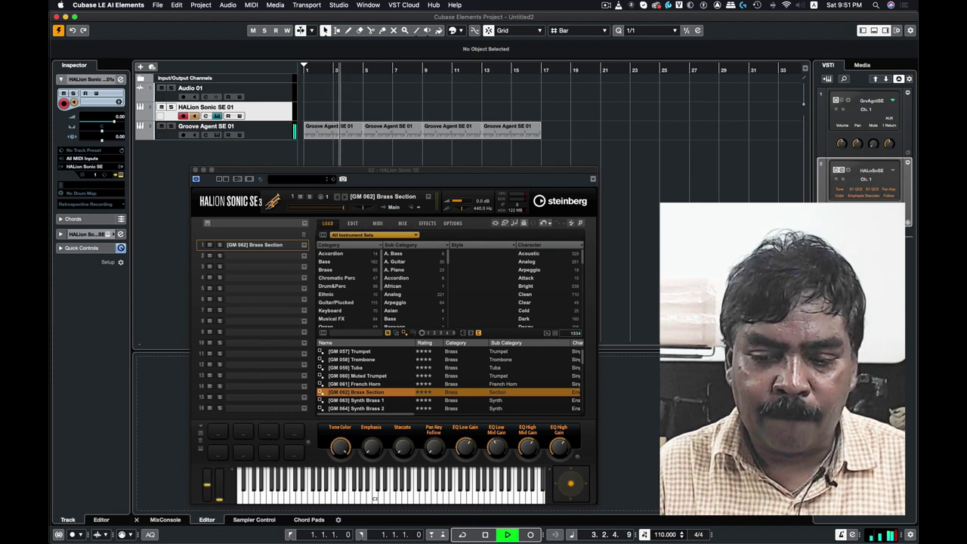
key("space")
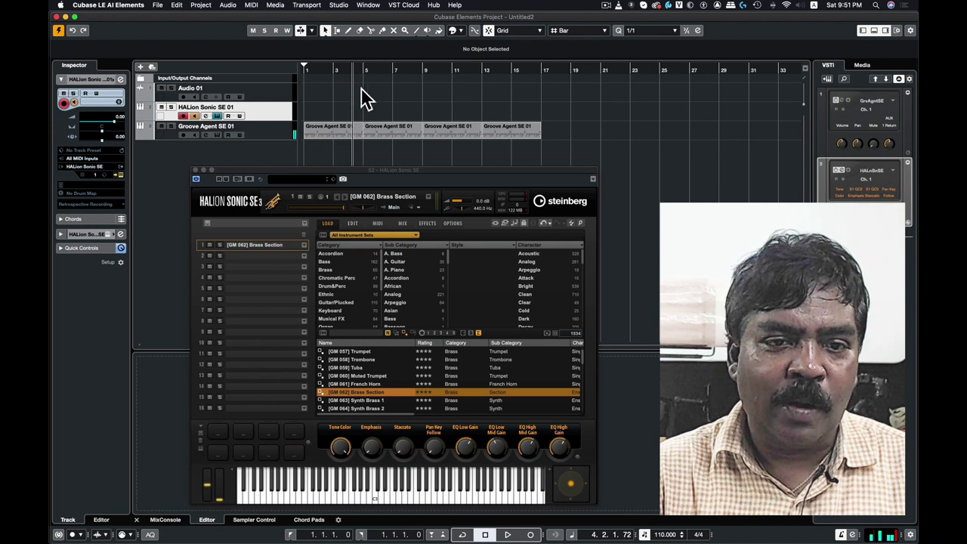
Step: Record a brass part of about 8 bars on the HALion Sonic SE 01 track, starting from bar 1
left_click(306, 70)
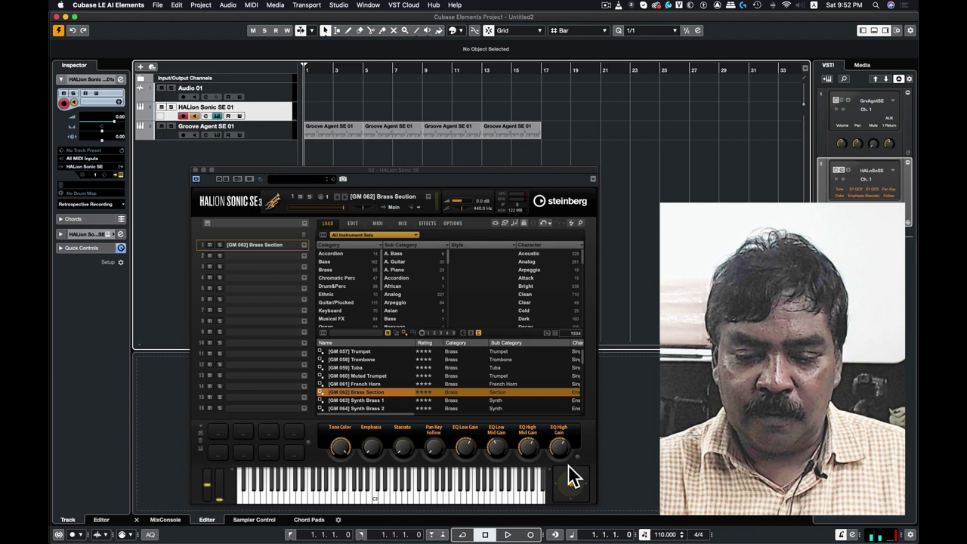
left_click(532, 535)
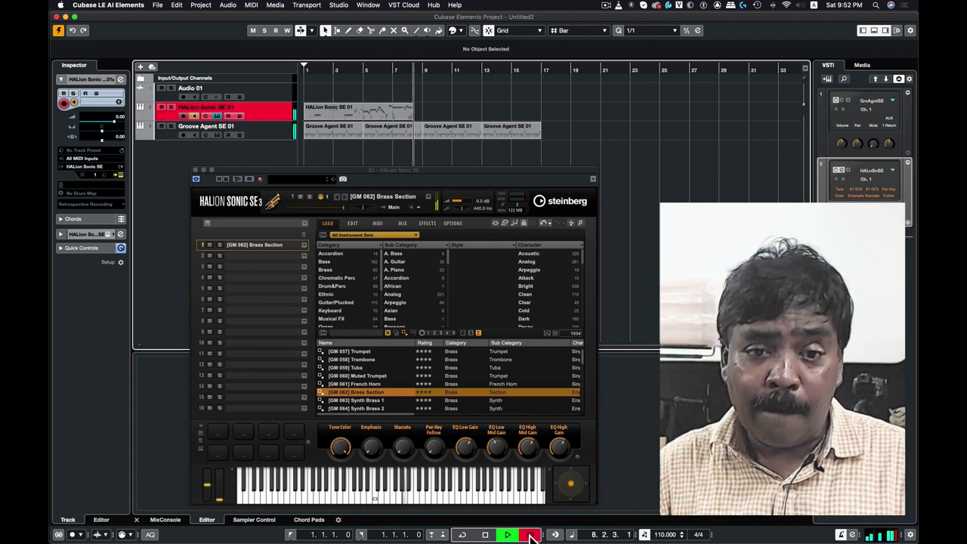
left_click(532, 536)
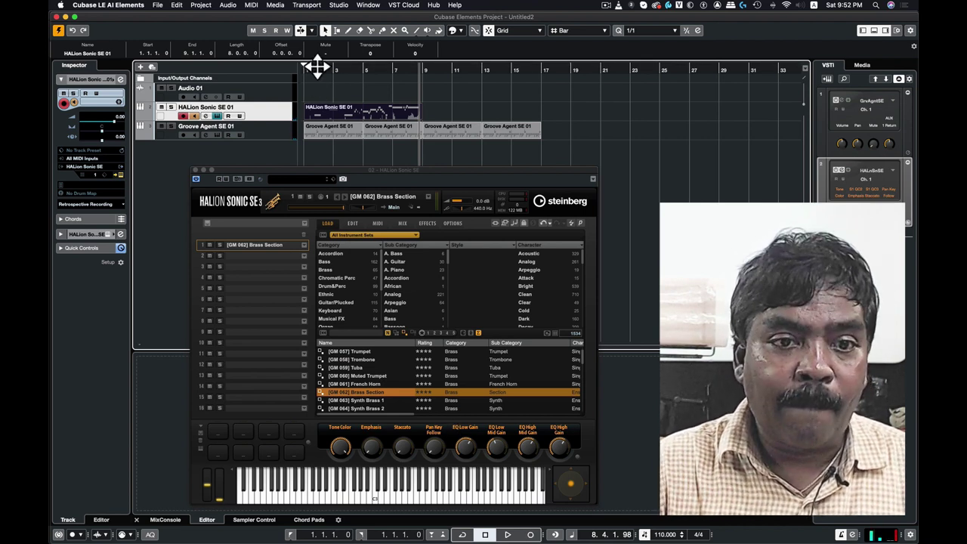
Step: Return to the project start and play back the first few bars of the recorded brass part with the drums
left_click_drag(320, 69, 254, 69)
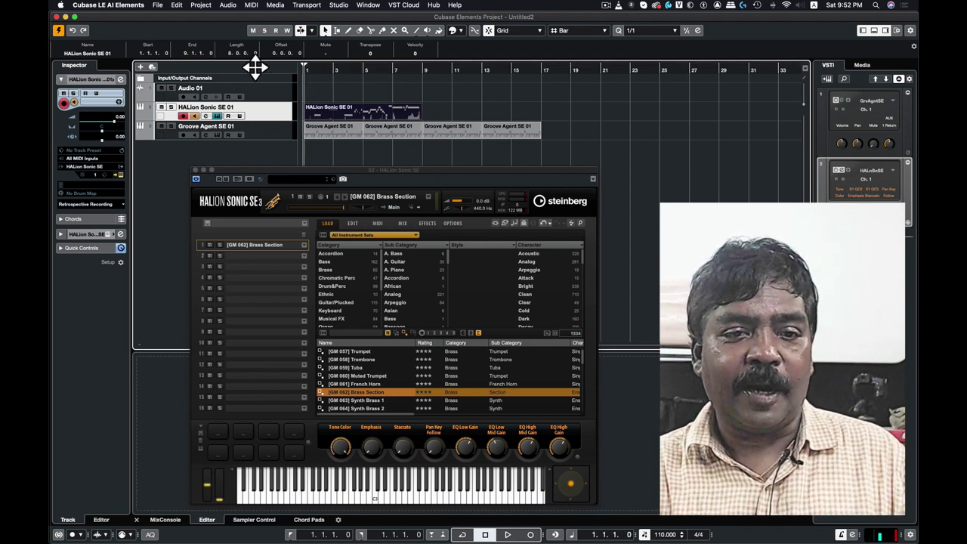
key("space")
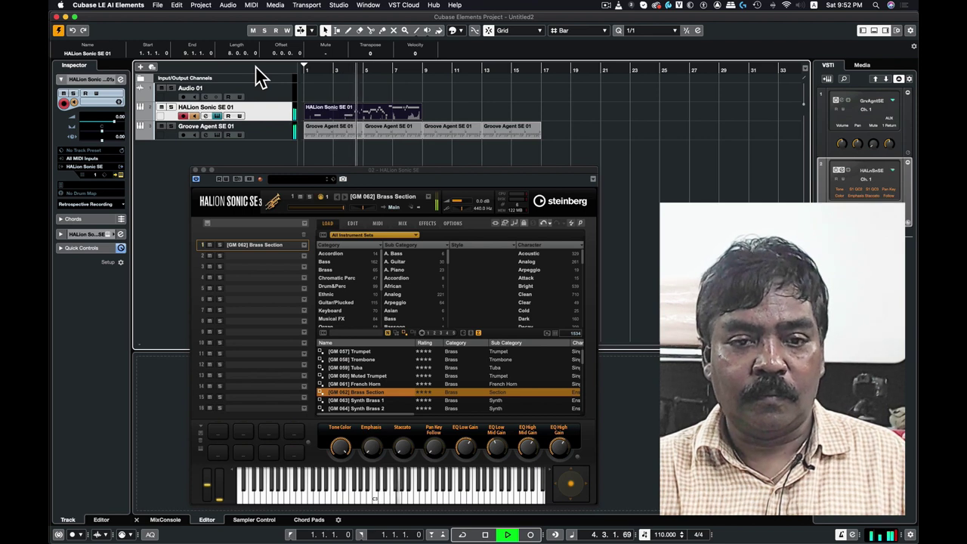
key("space")
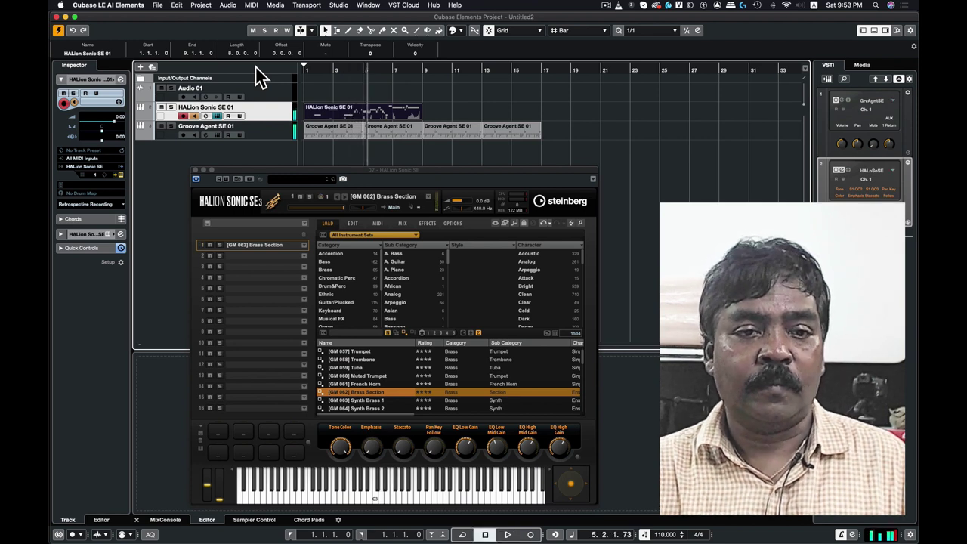